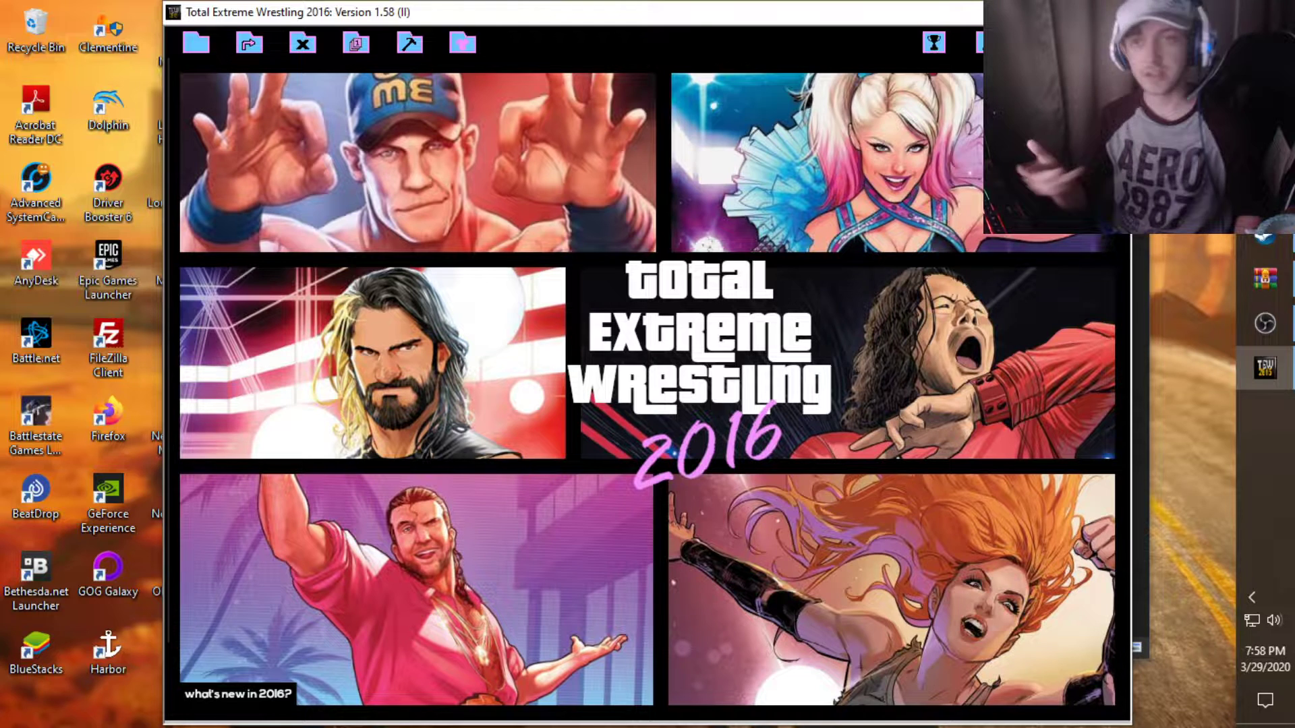
Open the Instructions text file in the TEW 2016 Save to Database Converter folder and read the conversion steps
click(1265, 189)
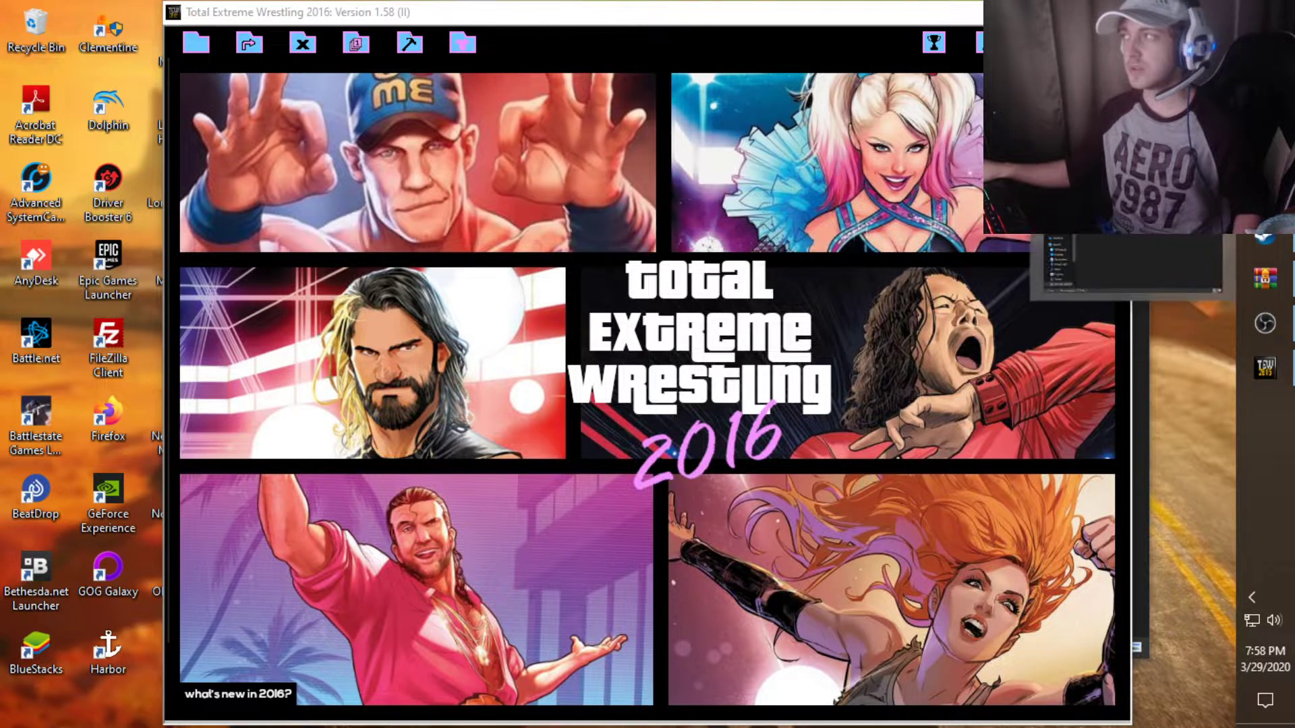
click(1265, 277)
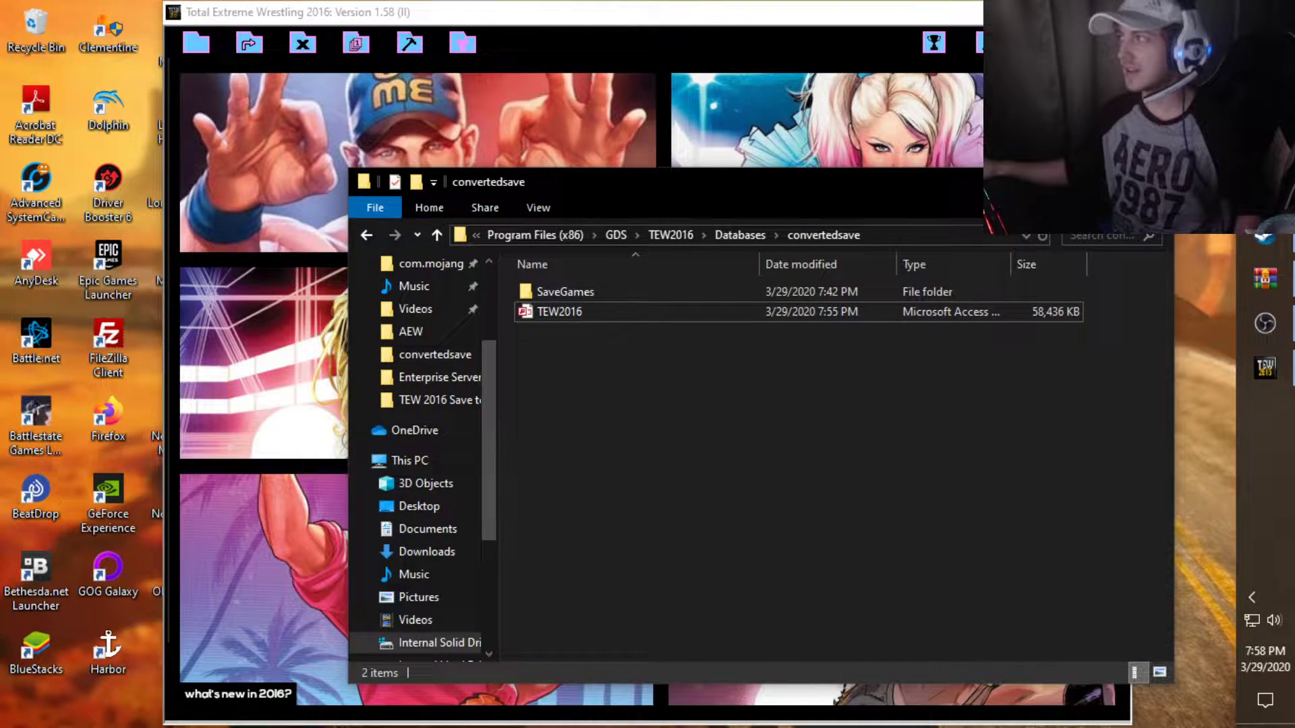
click(1265, 188)
click(1130, 202)
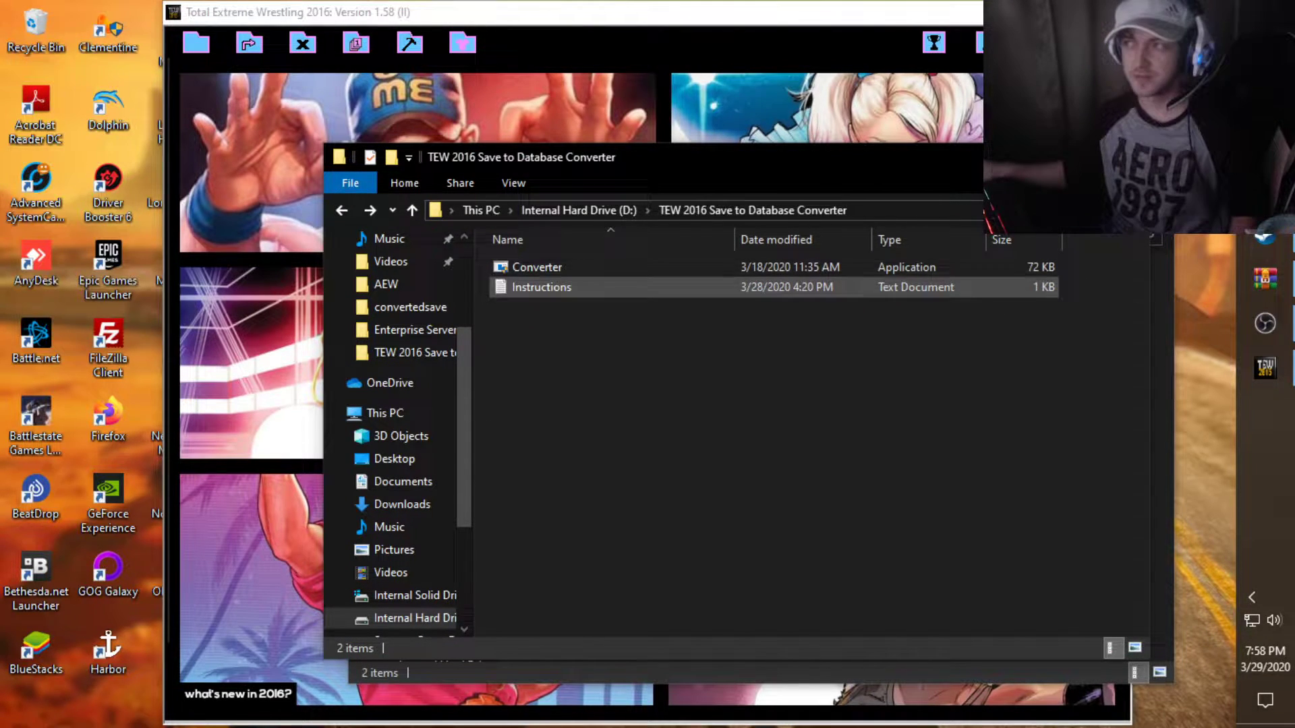
double_click(541, 287)
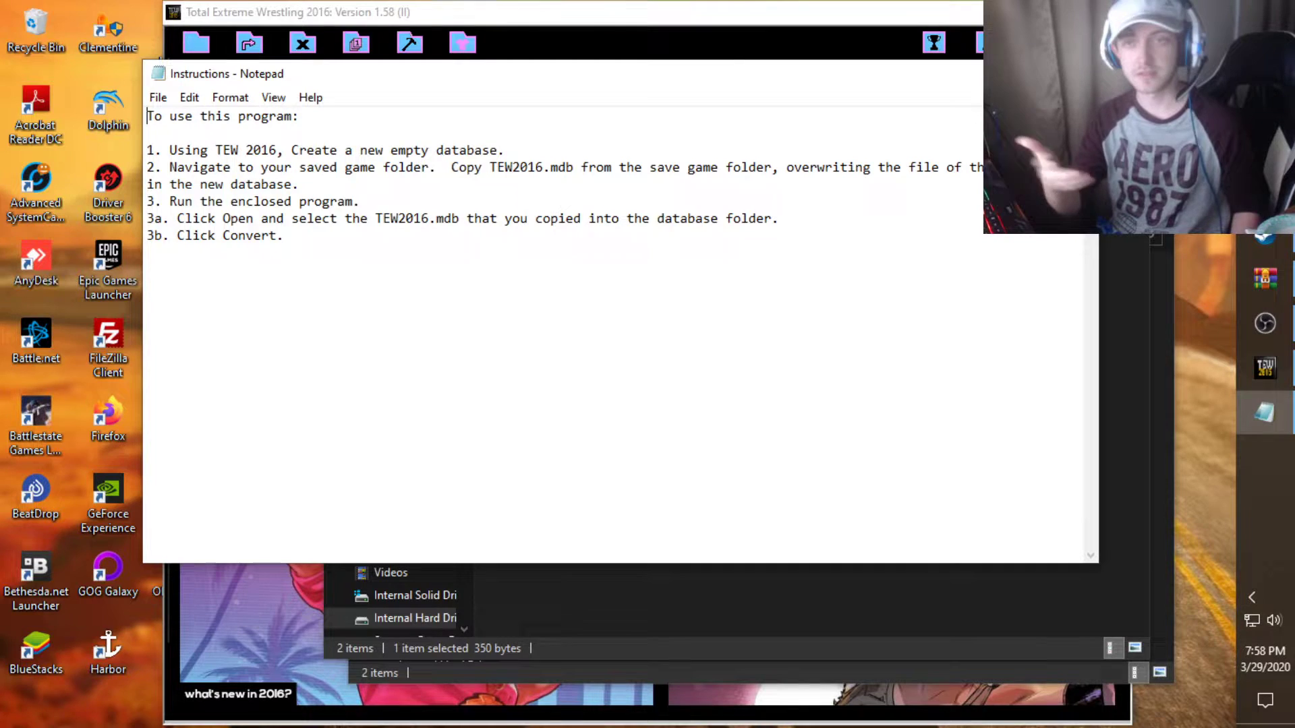
click(975, 74)
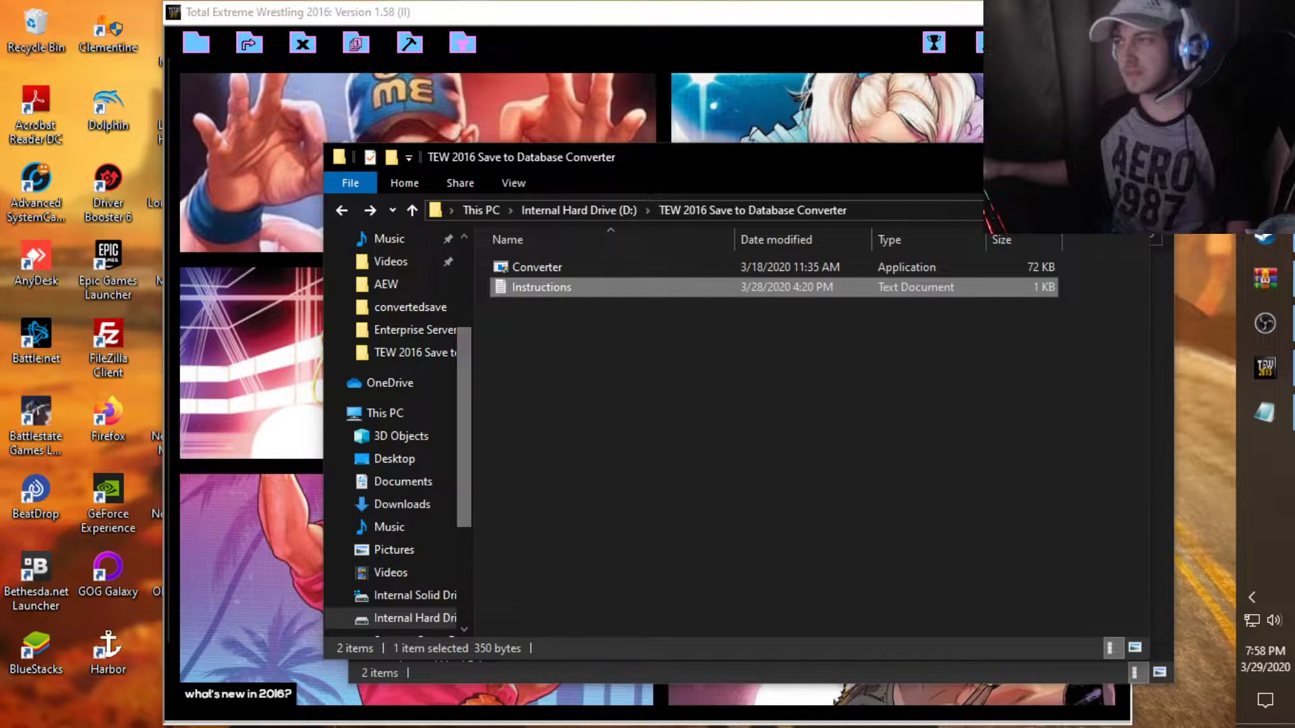
Check the Converter application's compatibility properties for the option to run it as an administrator
click(537, 267)
right_click(629, 267)
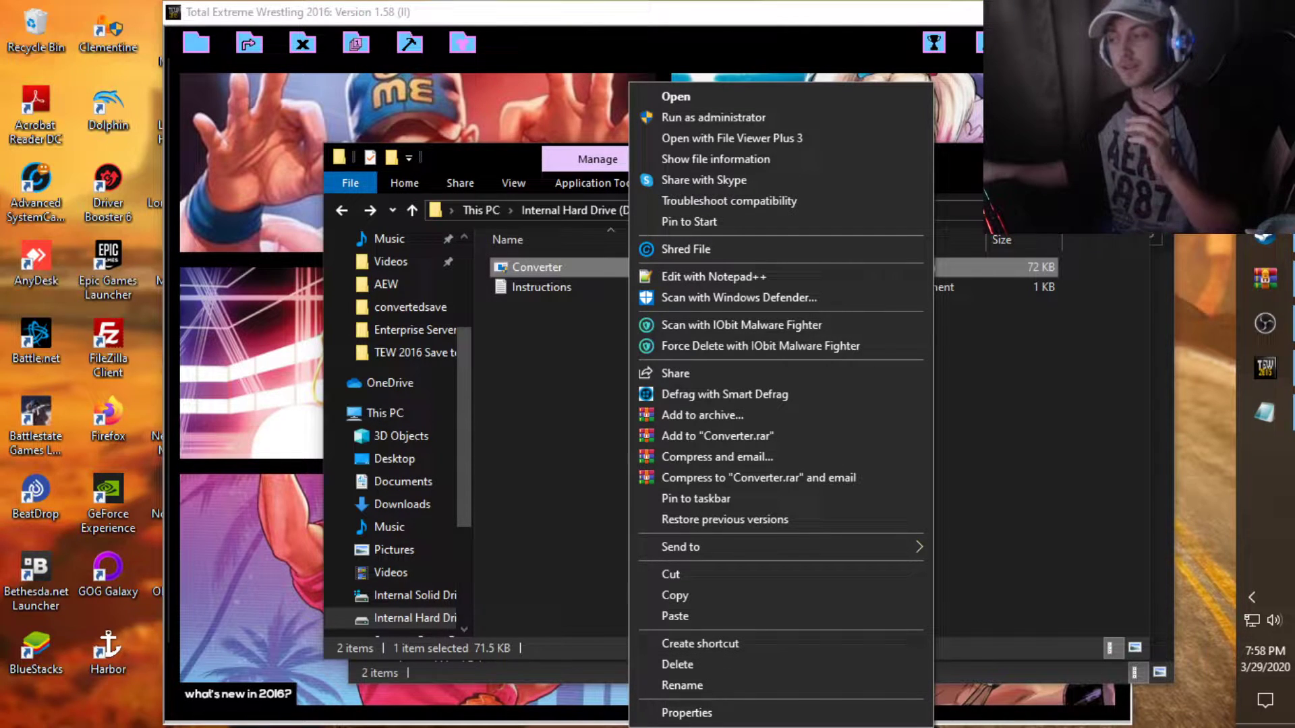
click(687, 713)
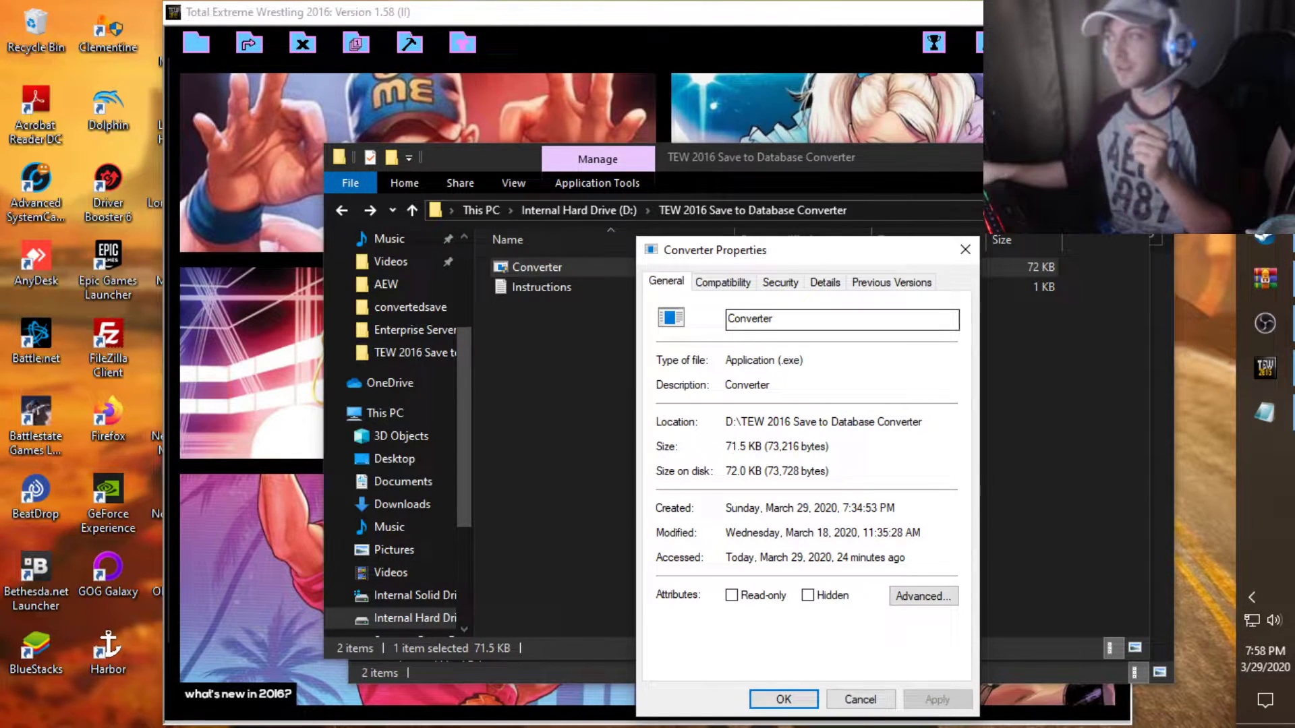
click(722, 281)
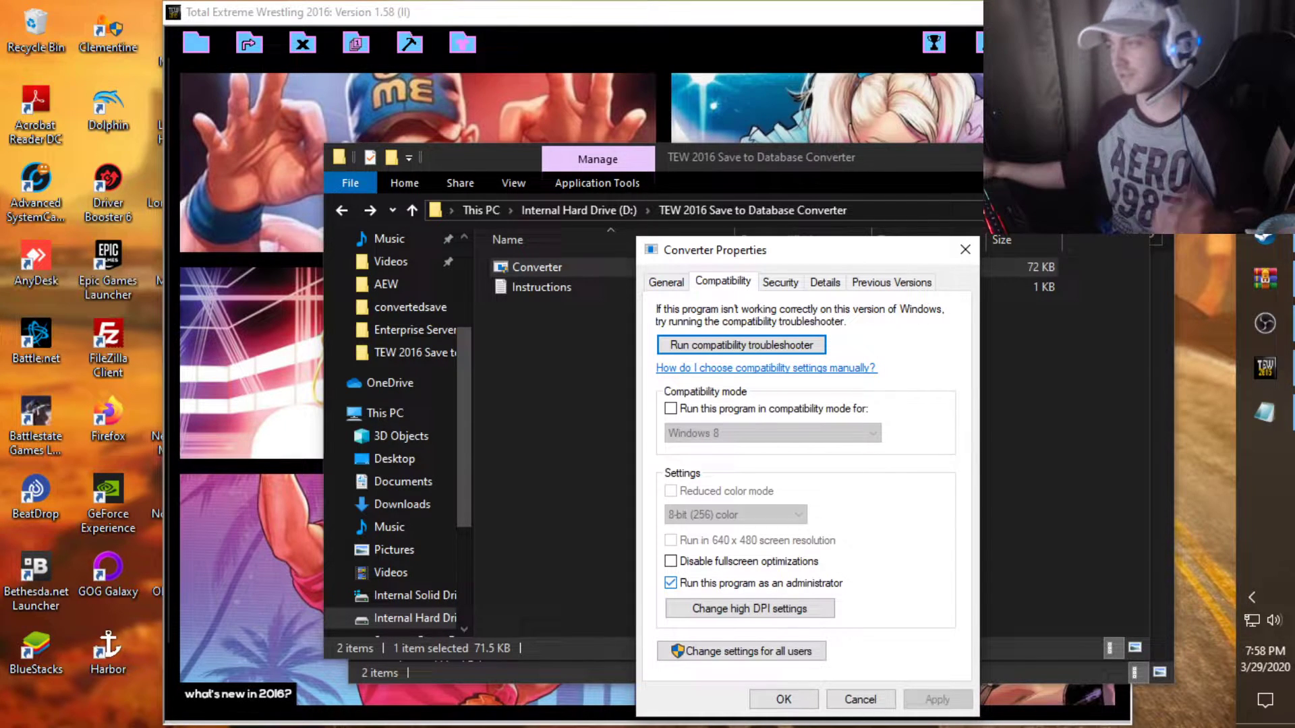
click(965, 250)
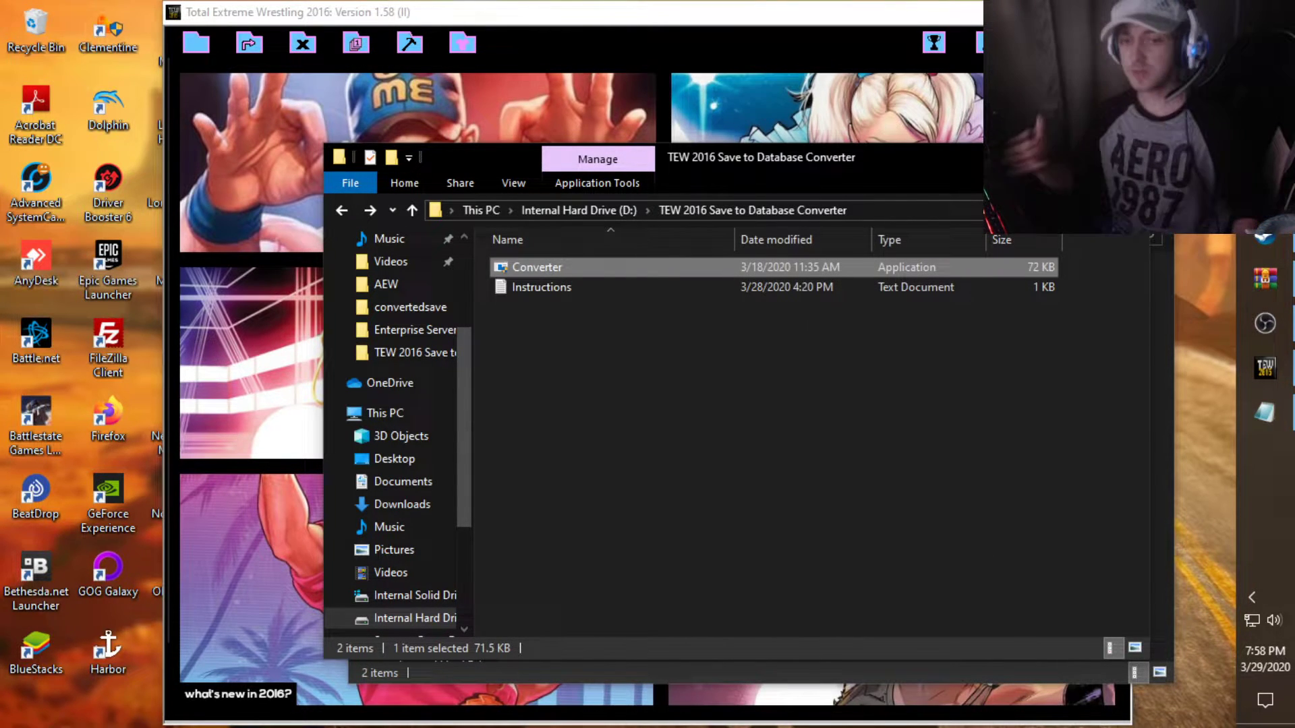
Switch to Total Extreme Wrestling 2016, create a new database named converteddatabase2, and exit the game
key(alt+Tab)
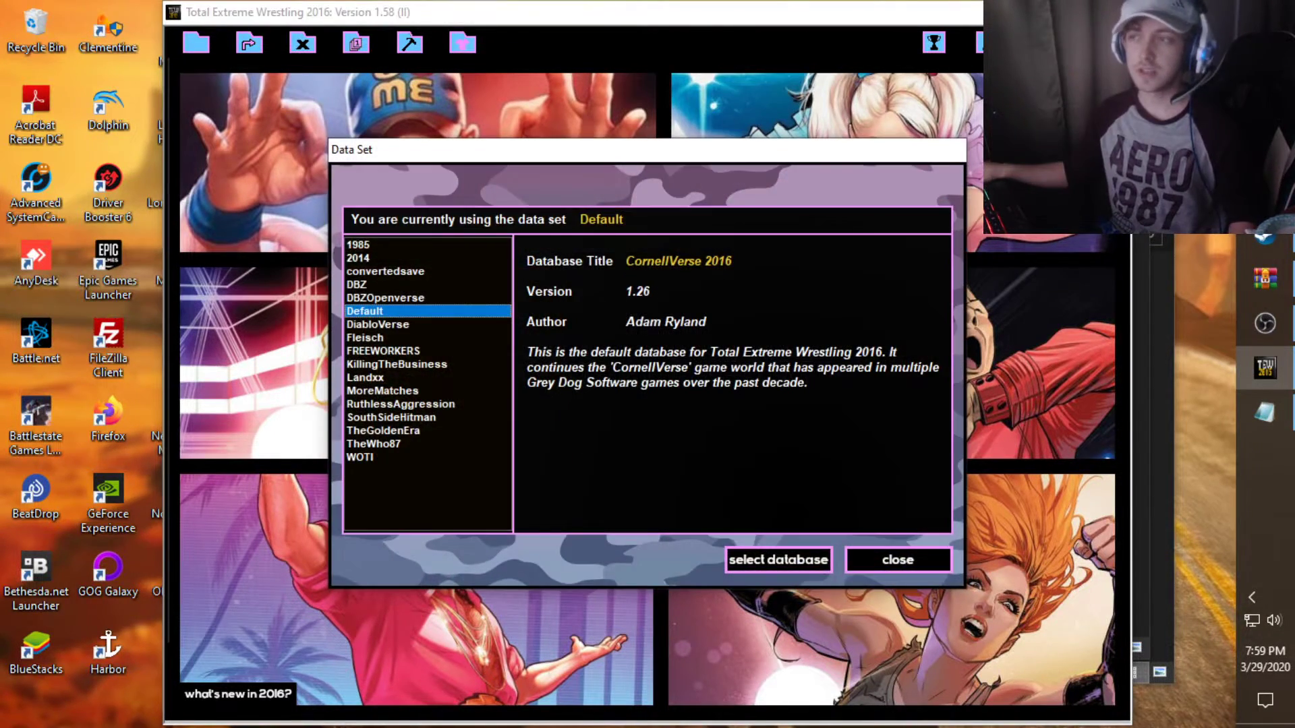
key(Escape)
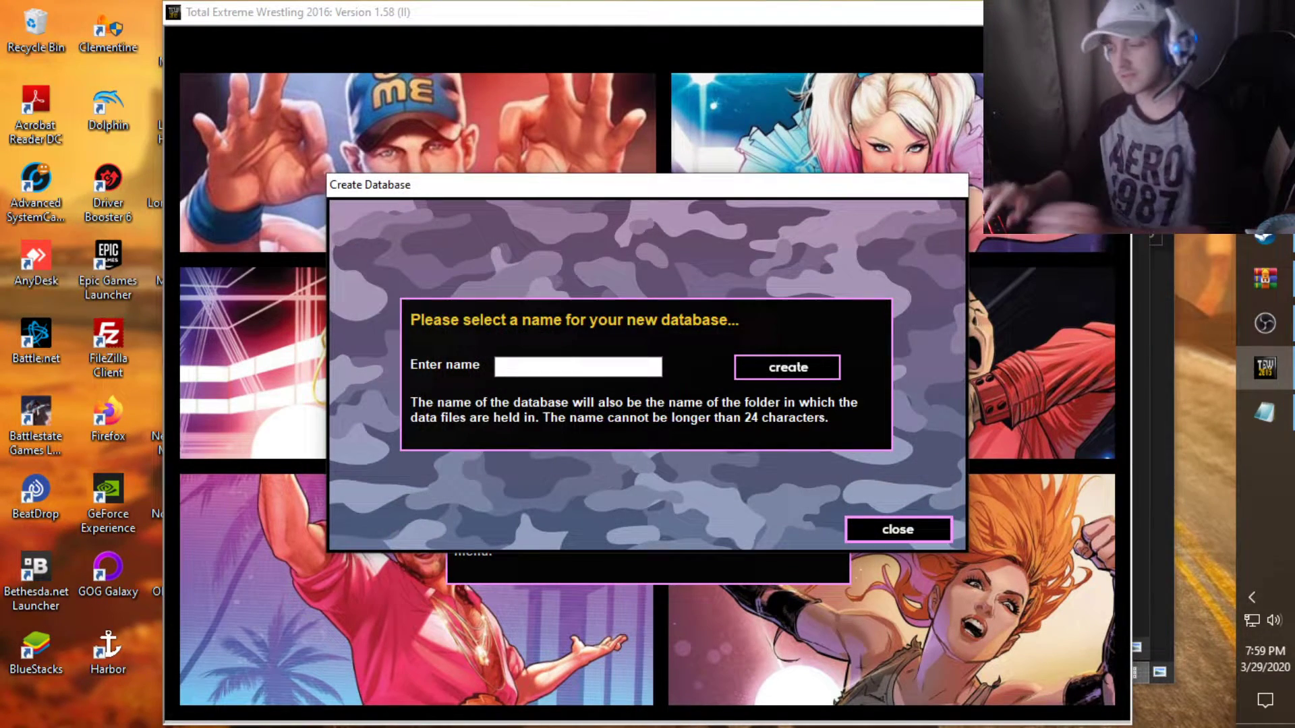
text(convertedd)
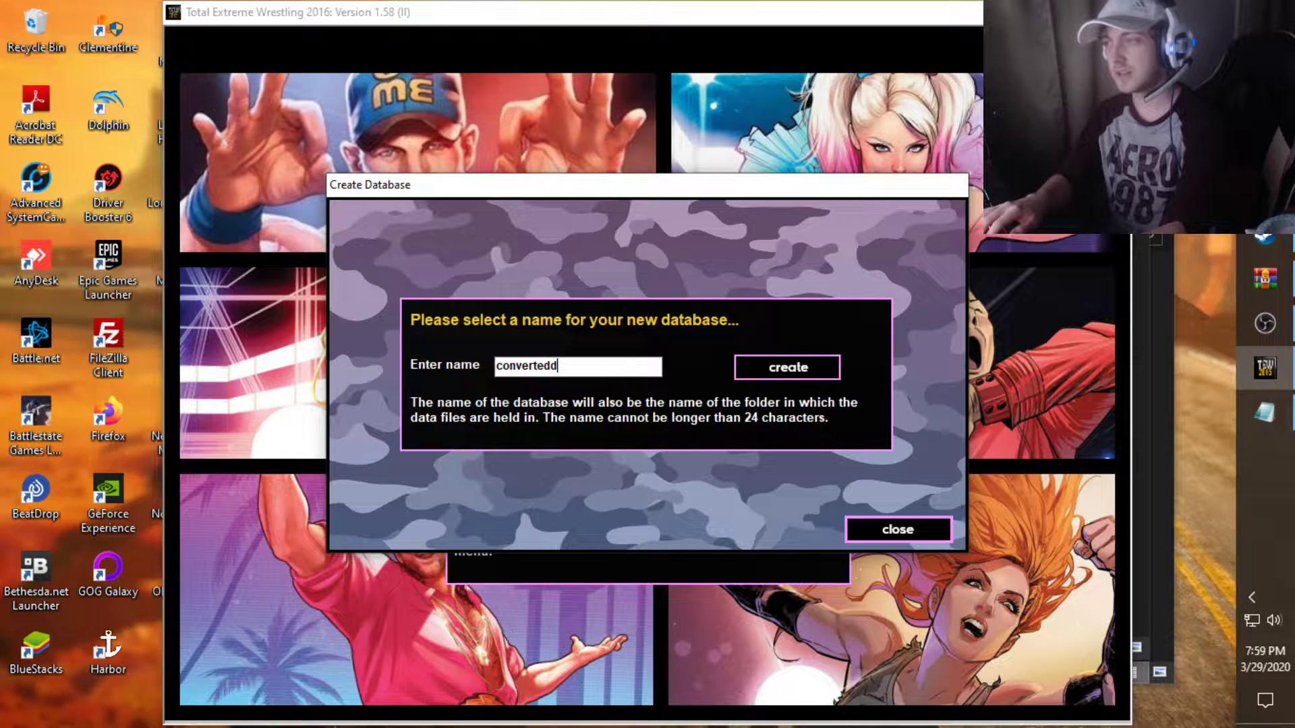
text(atabase2)
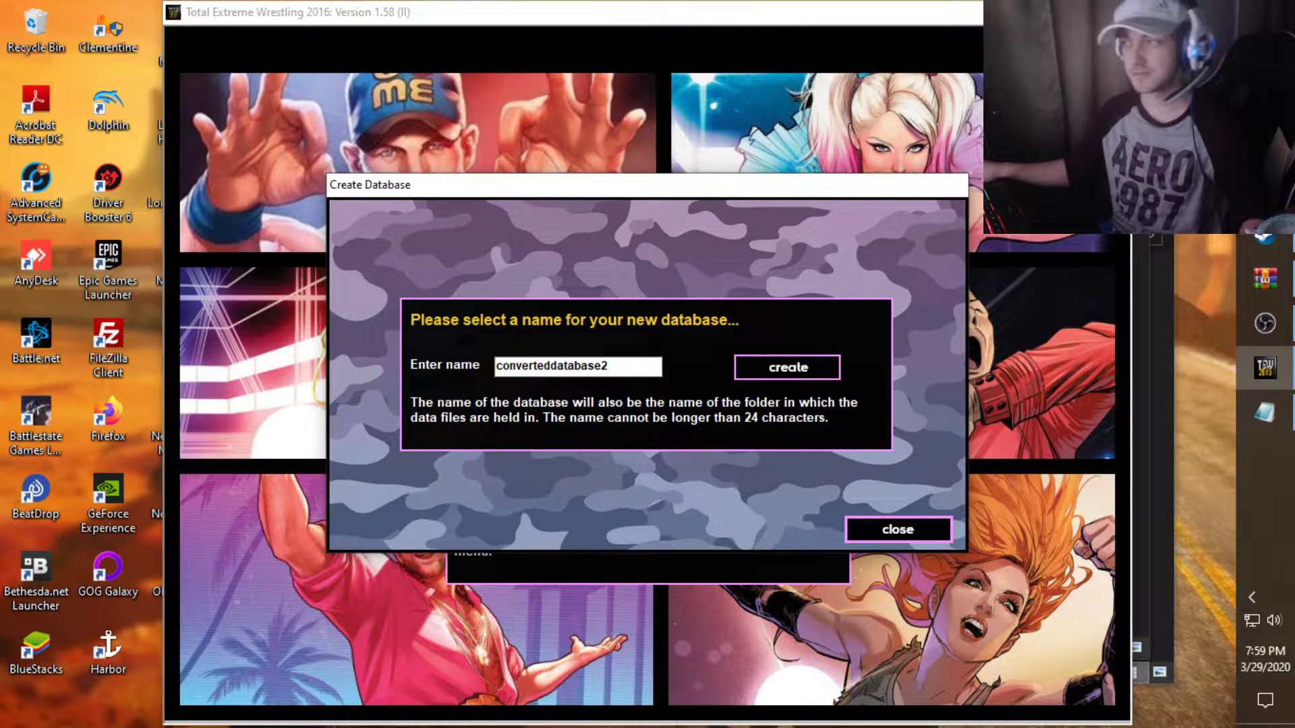
key(Return)
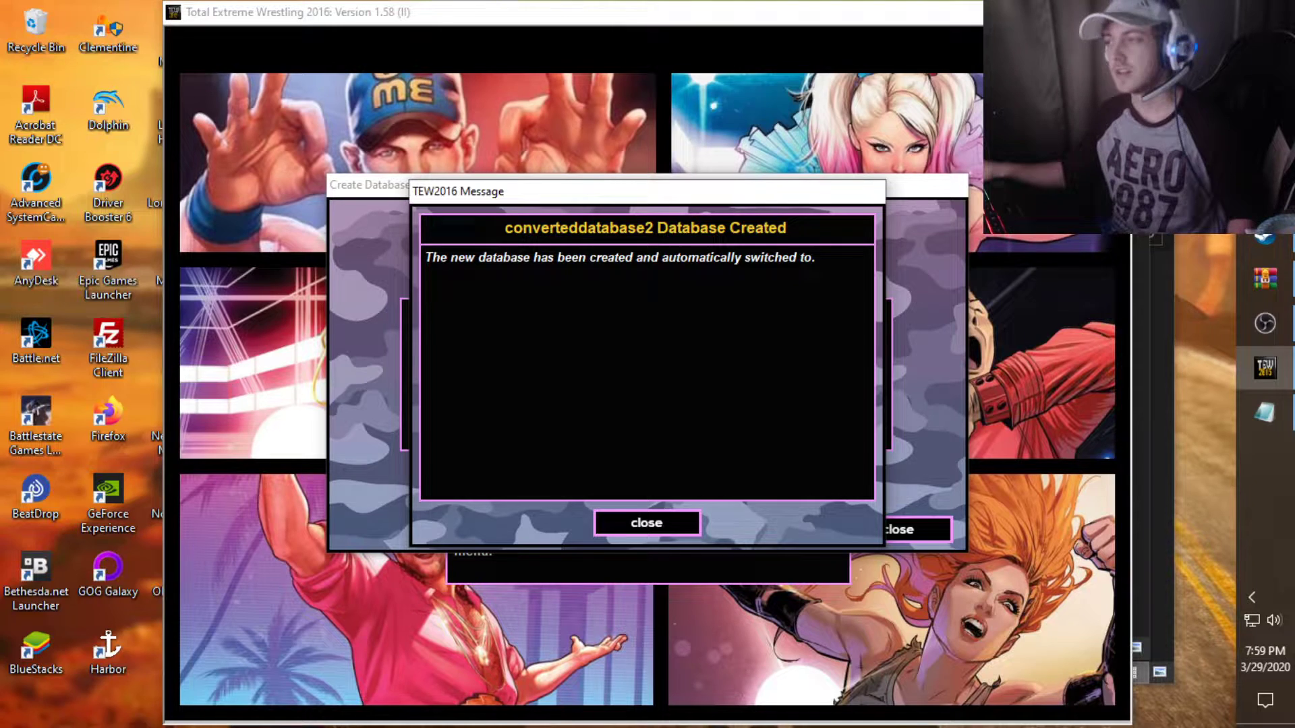
key(Return)
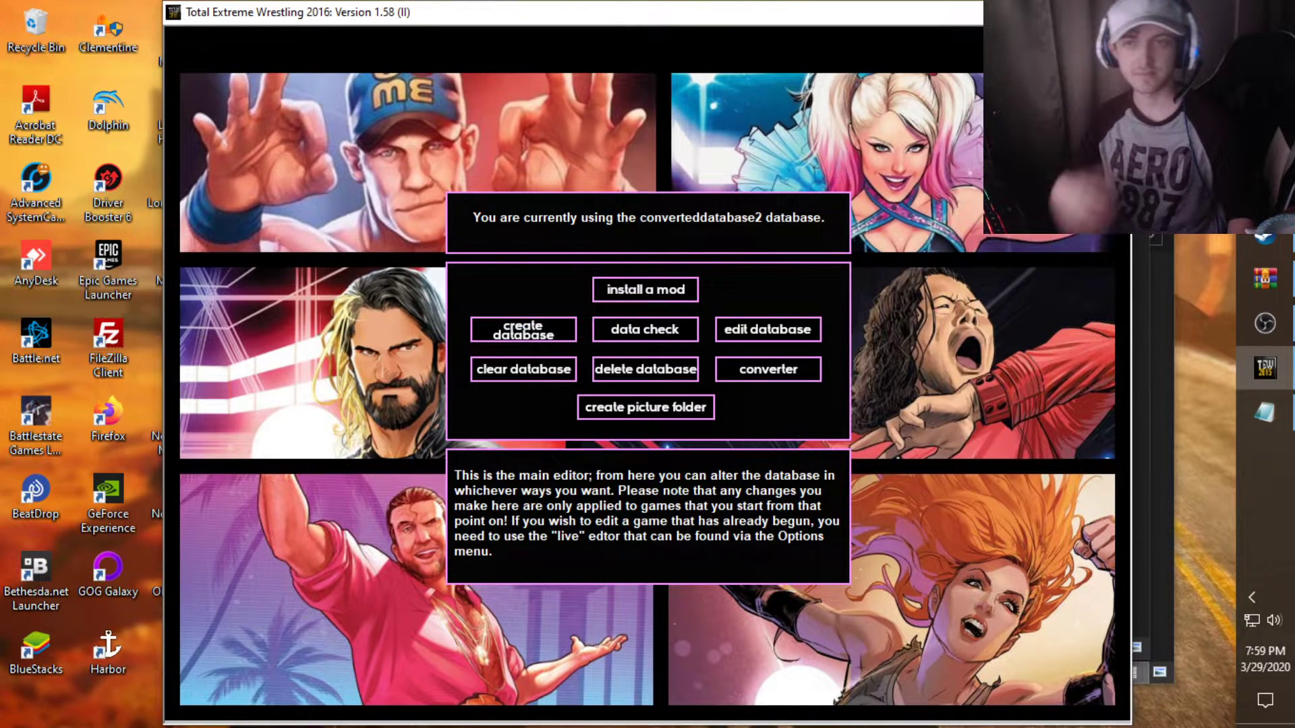
key(alt+F4)
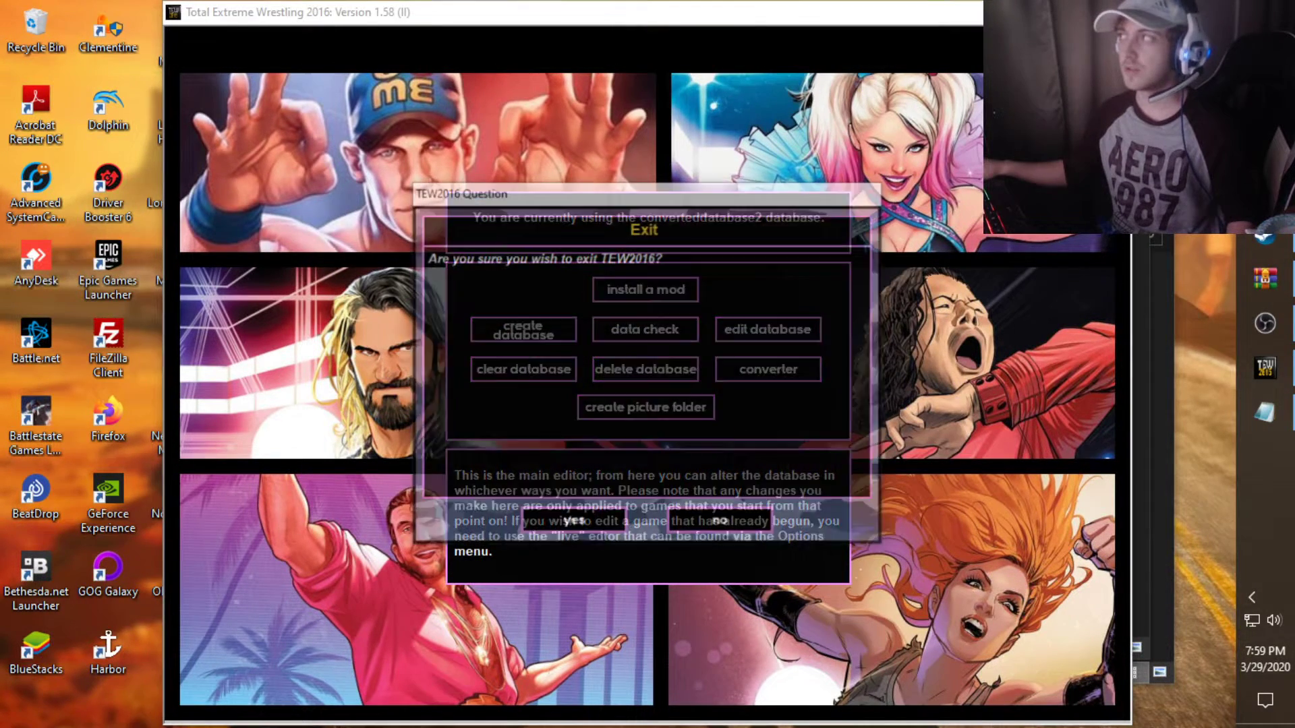
key(Return)
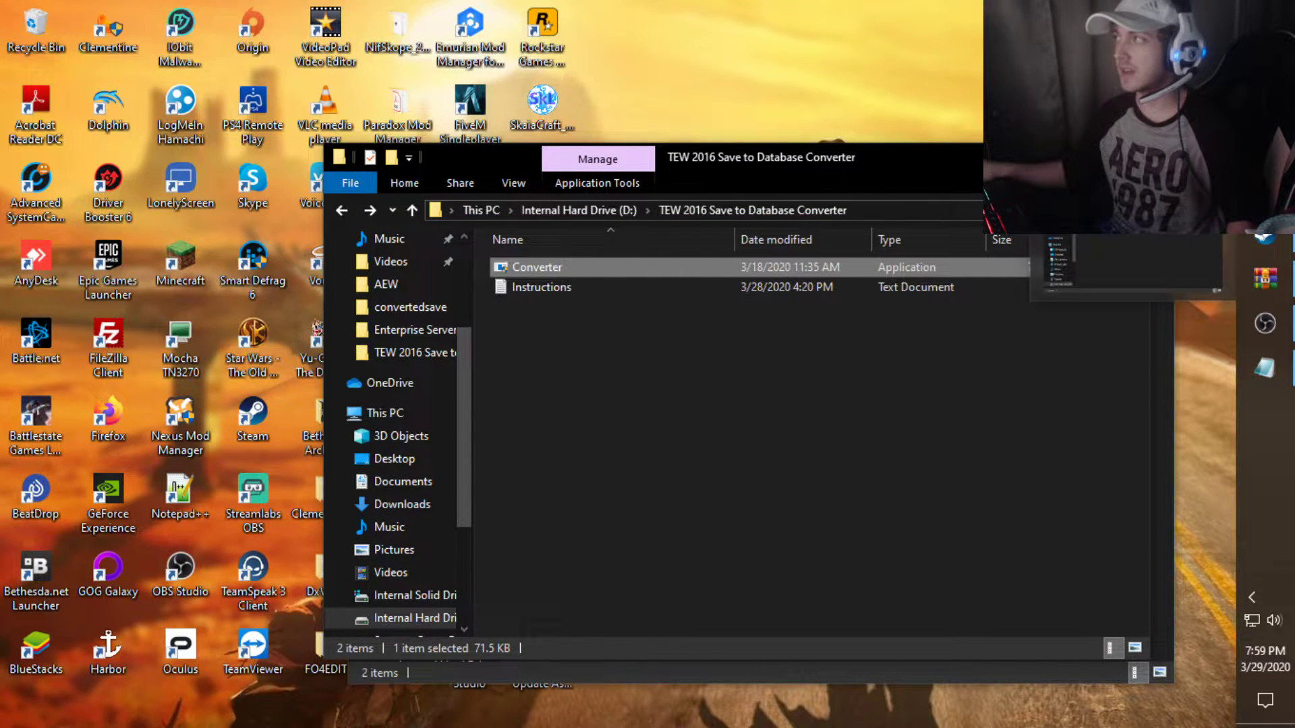
Delete the TEW2016 Access file from the converteddatabase2 folder inside the TEW2016 Databases folder, granting administrator permission
click(1133, 263)
key(alt+Tab)
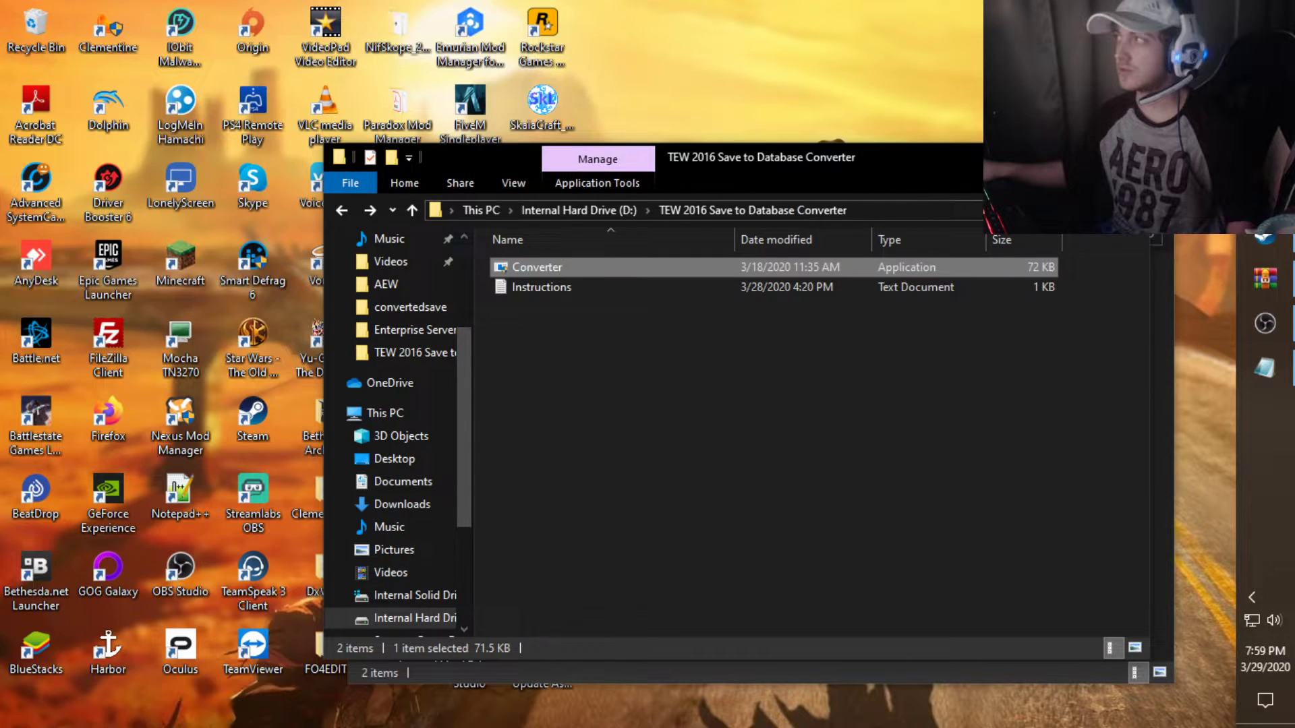
key(alt+Tab)
key(alt+Up)
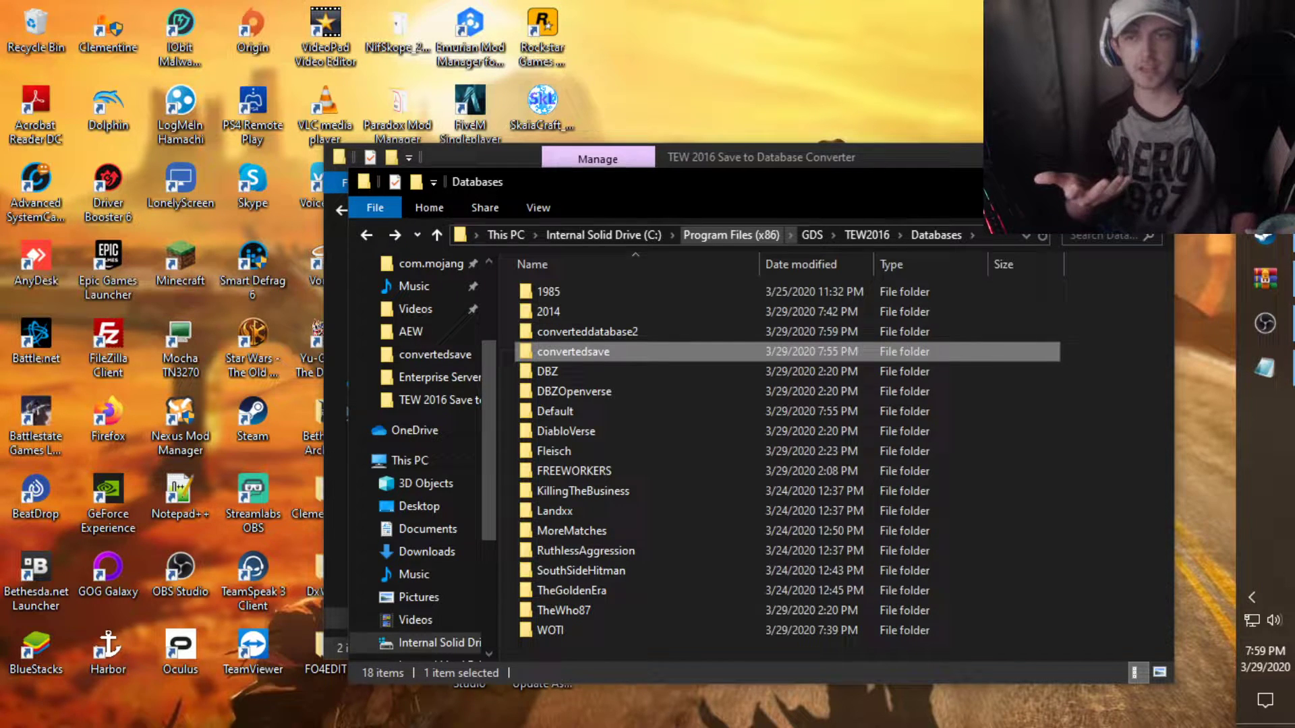
click(587, 331)
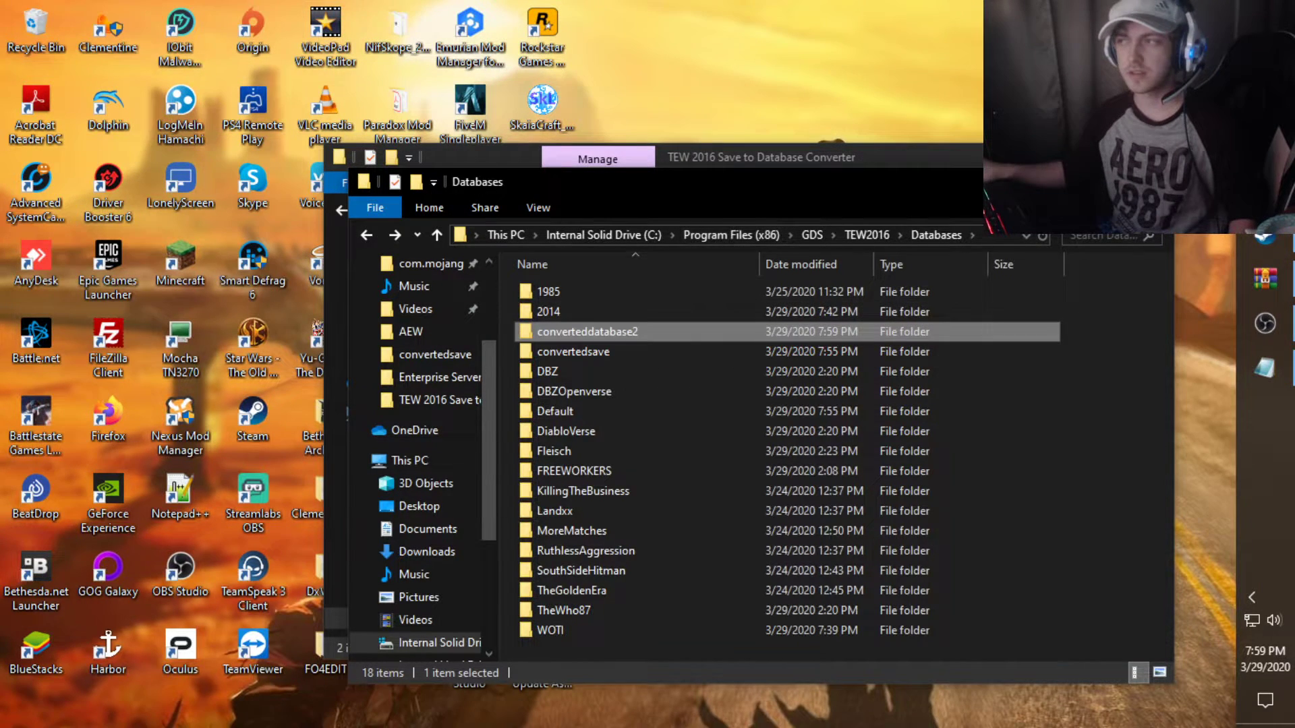
double_click(588, 331)
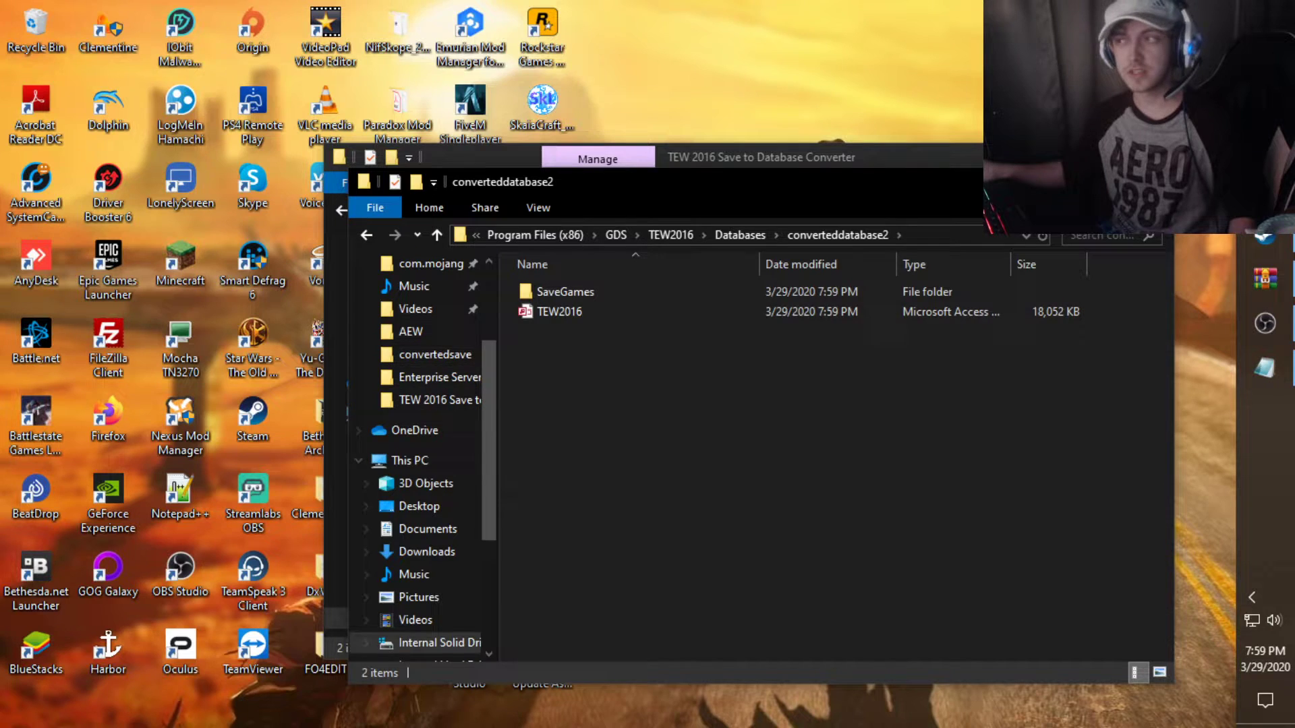
click(559, 311)
key(Delete)
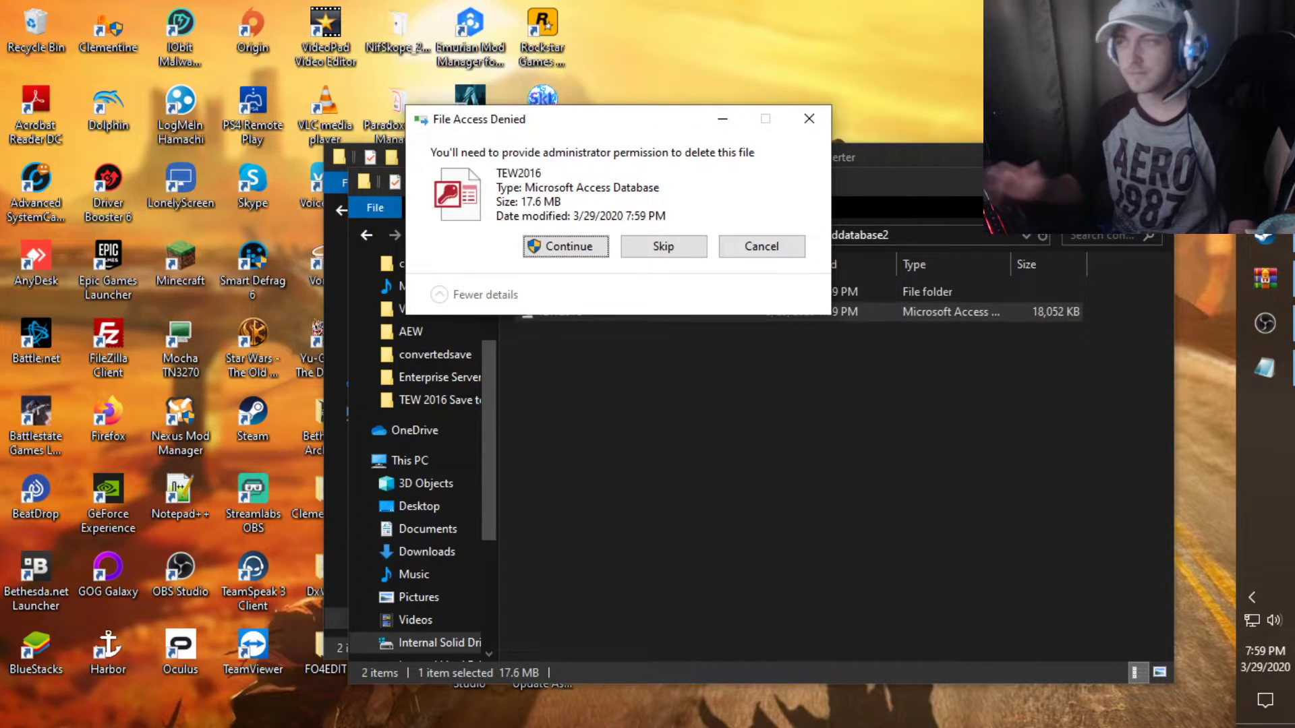
key(Return)
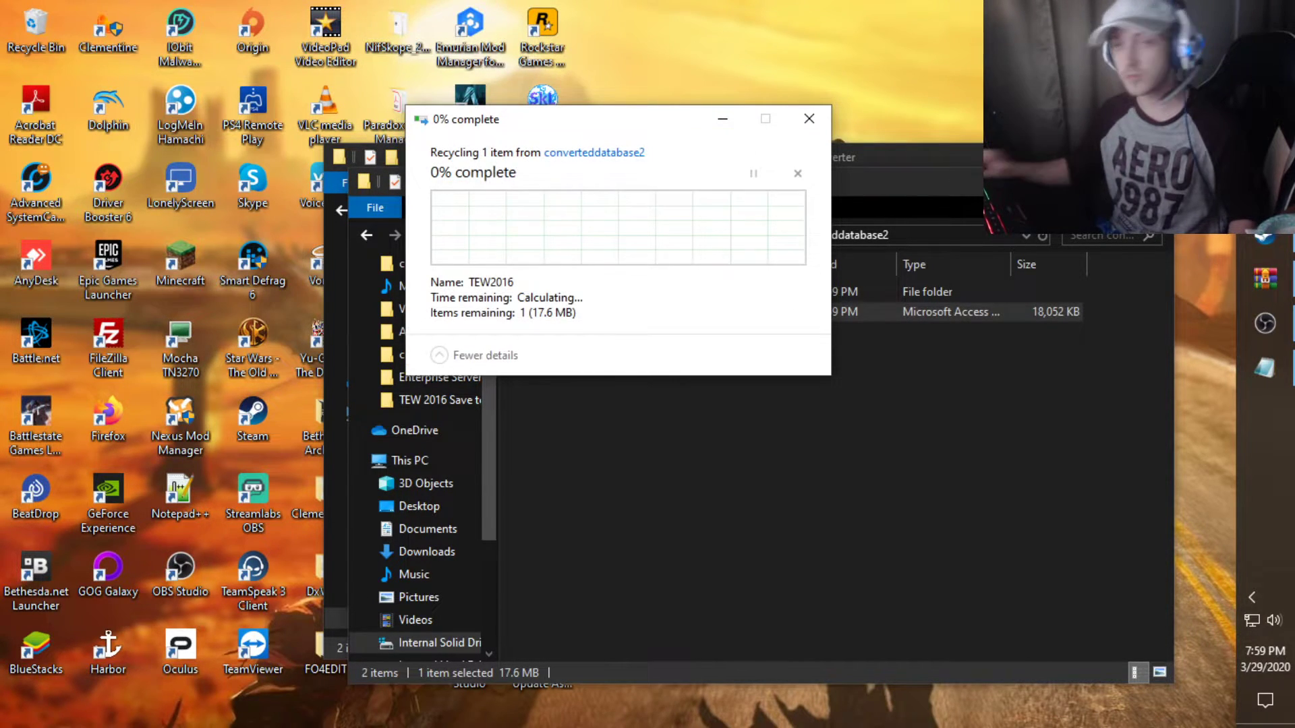
Copy the TEW2016 database file from the AEW save folder under 2014's SaveGames
click(366, 235)
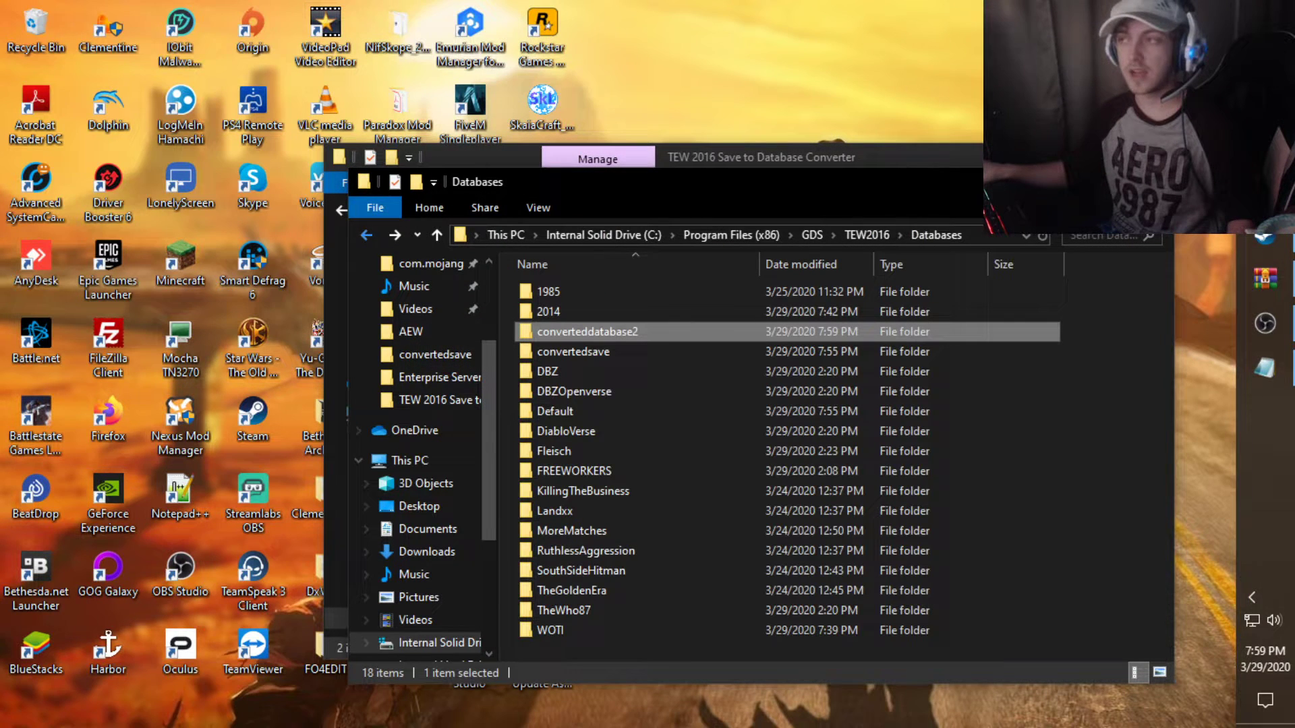
double_click(548, 311)
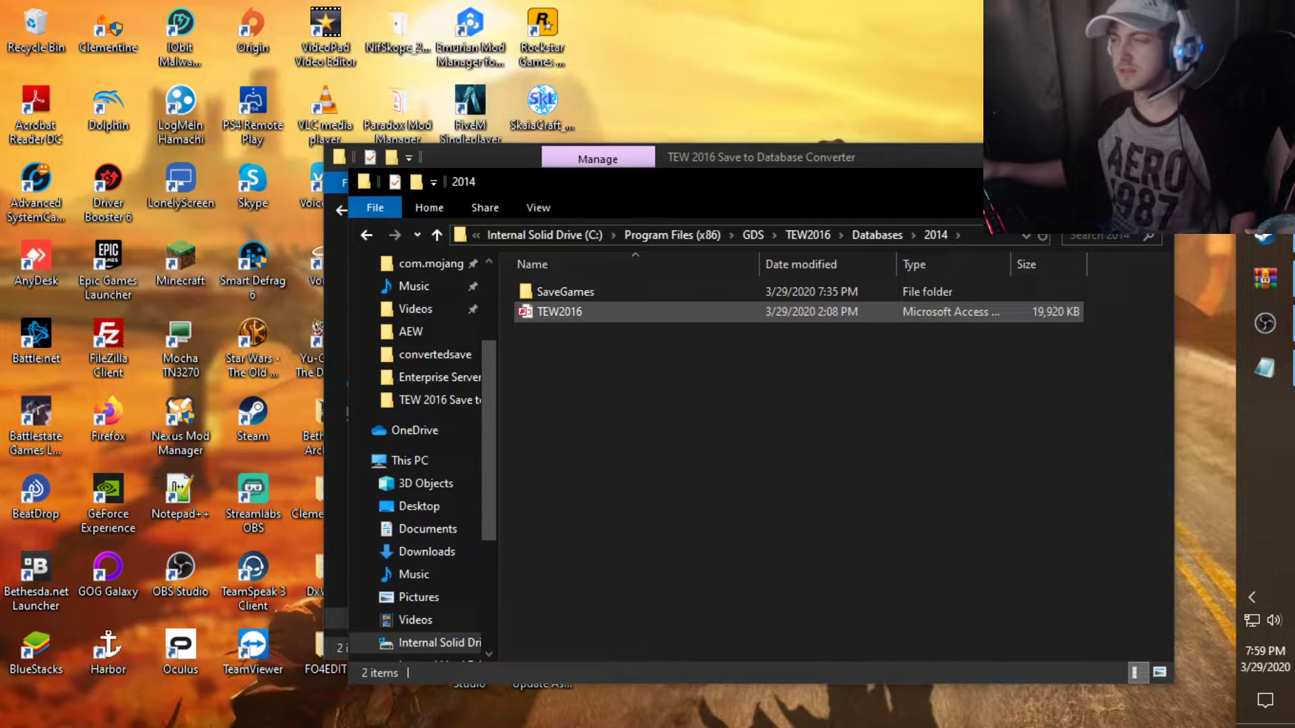
double_click(565, 291)
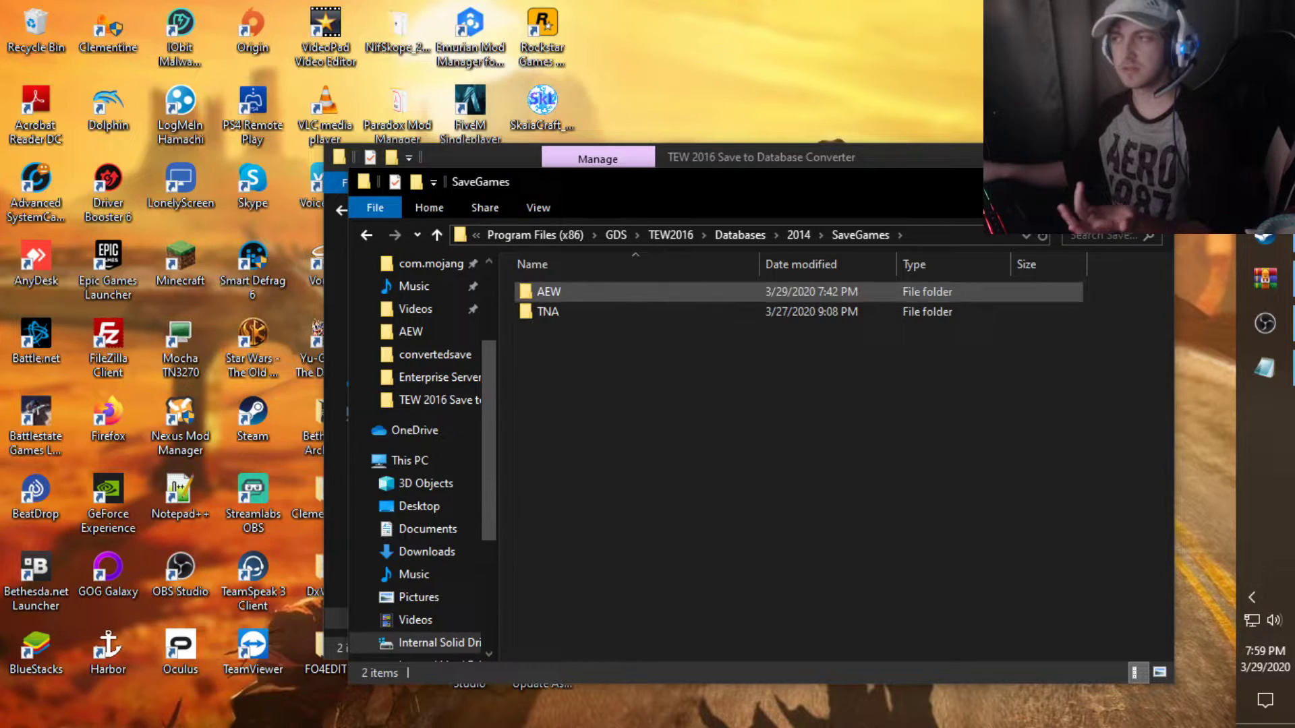
double_click(549, 291)
click(559, 331)
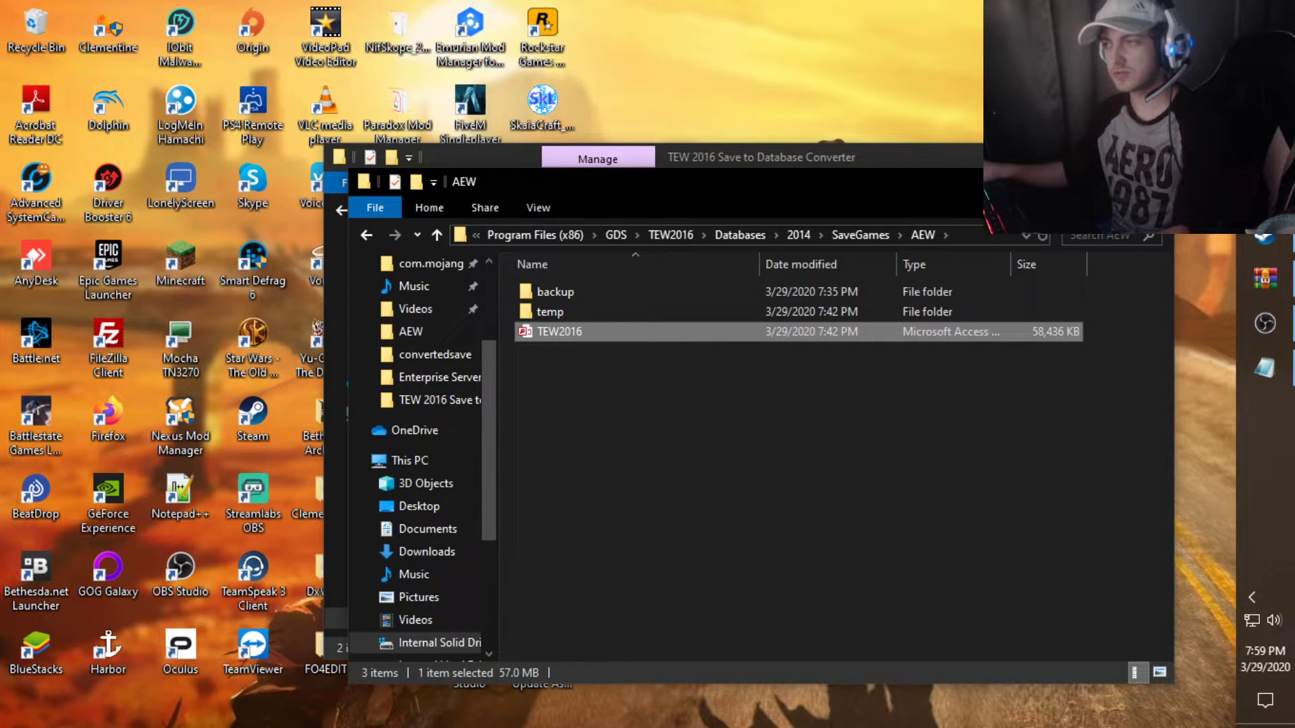
click(507, 312)
Paste the copied TEW2016 save file into the converteddatabase2 folder, granting administrator permission
click(366, 235)
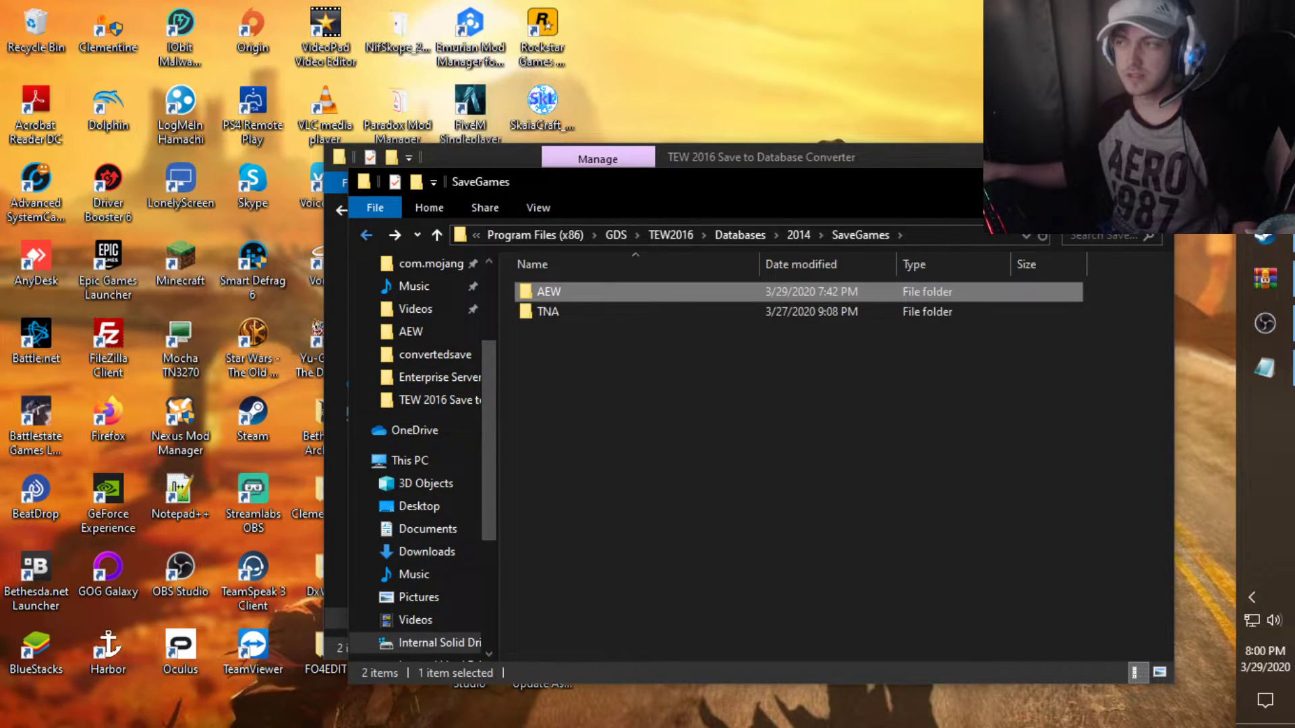
click(366, 235)
click(366, 234)
click(587, 331)
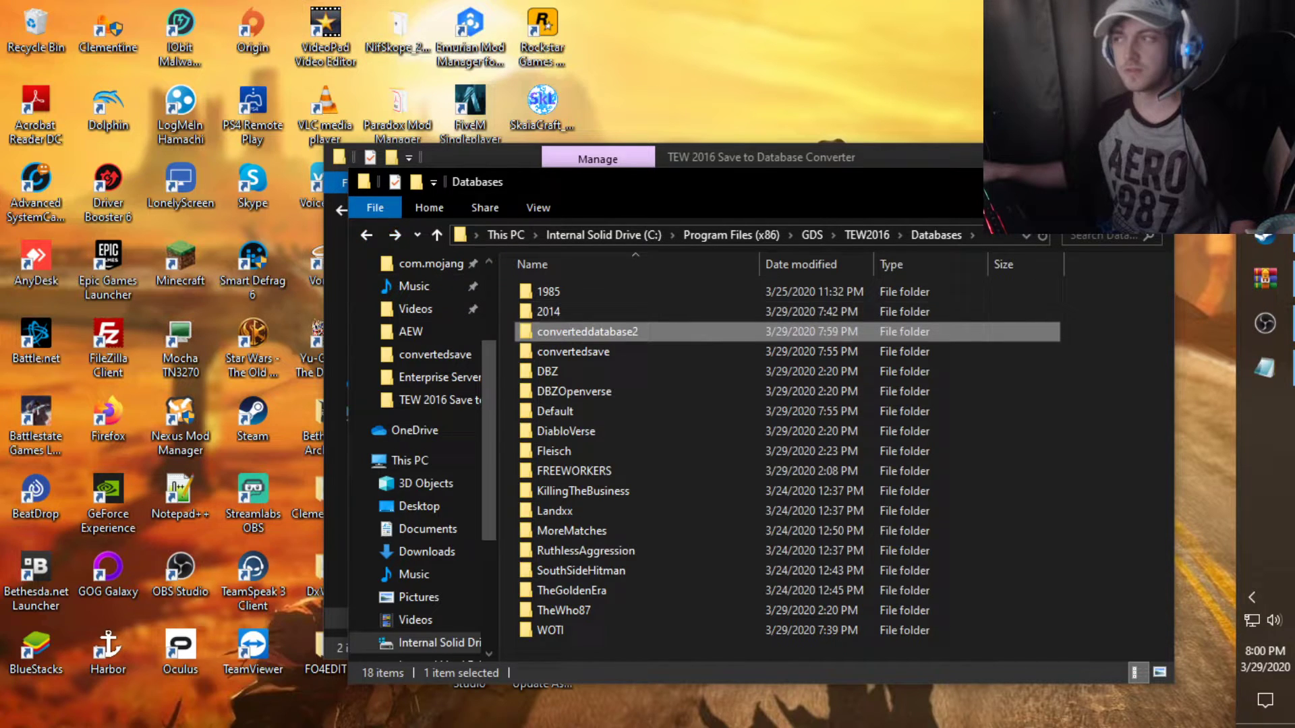
double_click(587, 331)
right_click(591, 368)
click(624, 499)
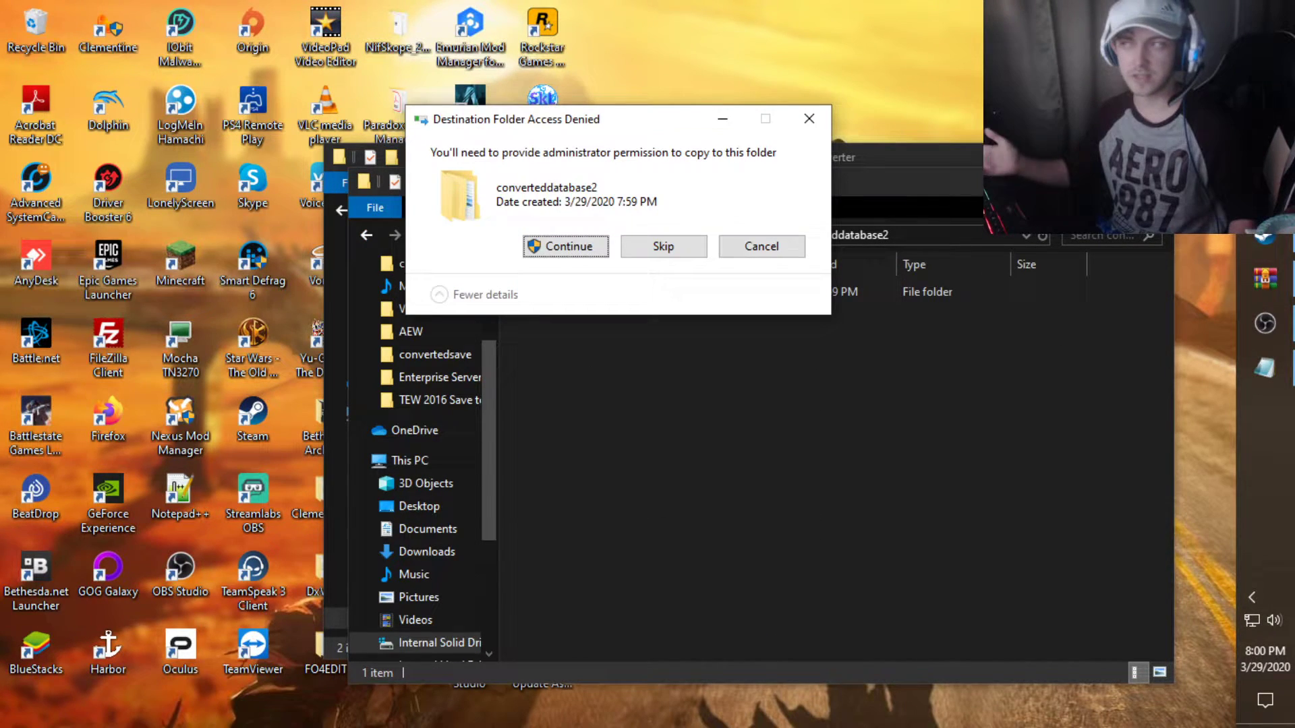
key(Return)
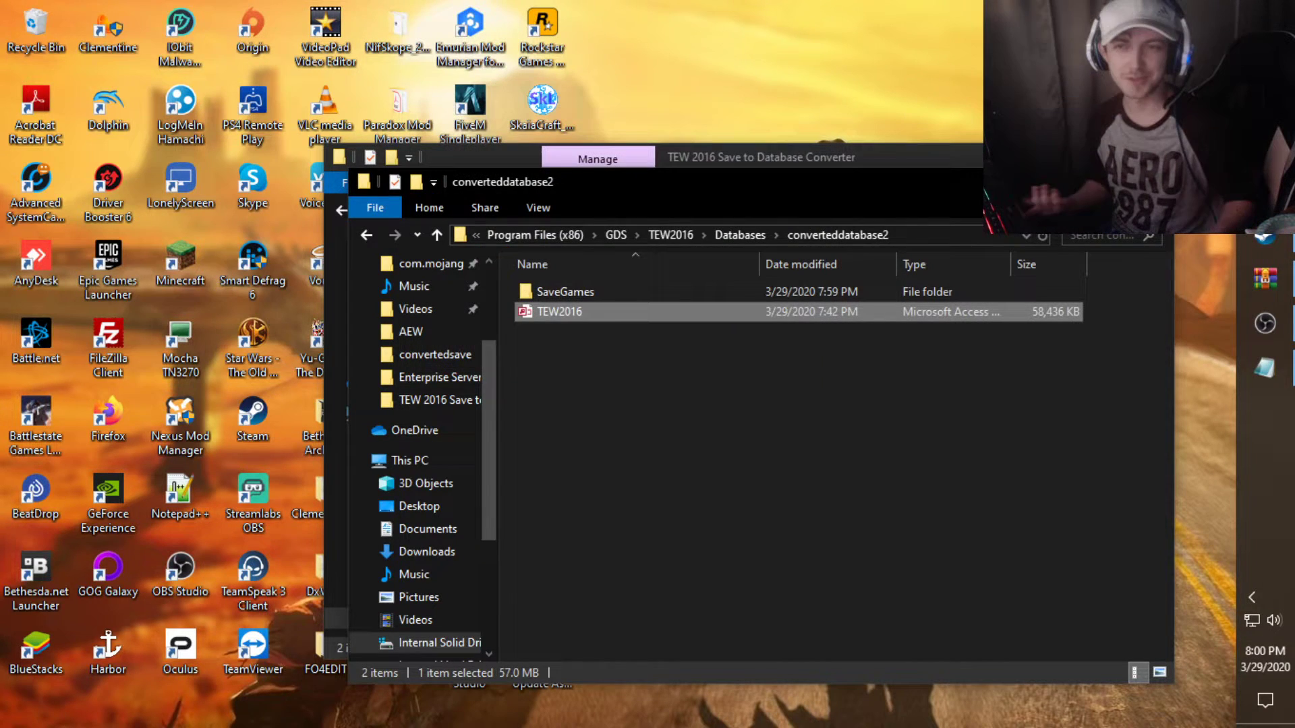
click(635, 364)
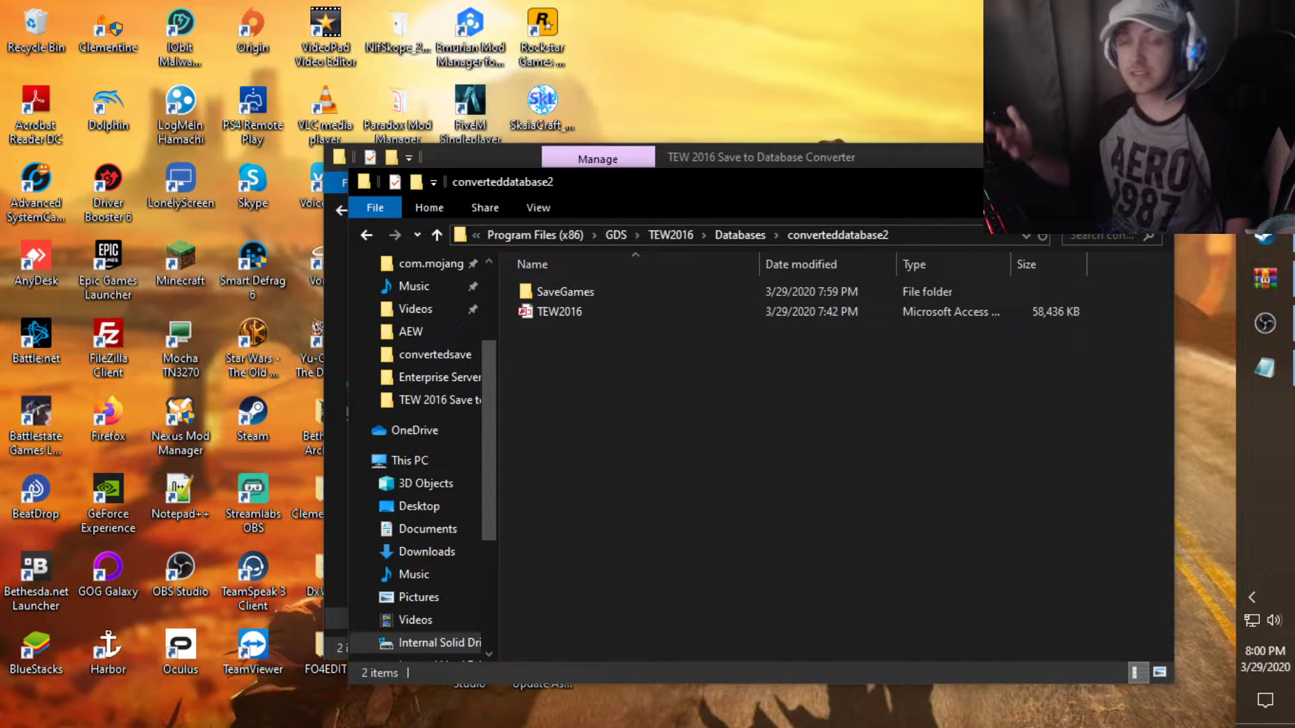
Load the TEW2016 file from the converteddatabase2 folder into the Save Game to Database Converter and convert it
key(alt+Tab)
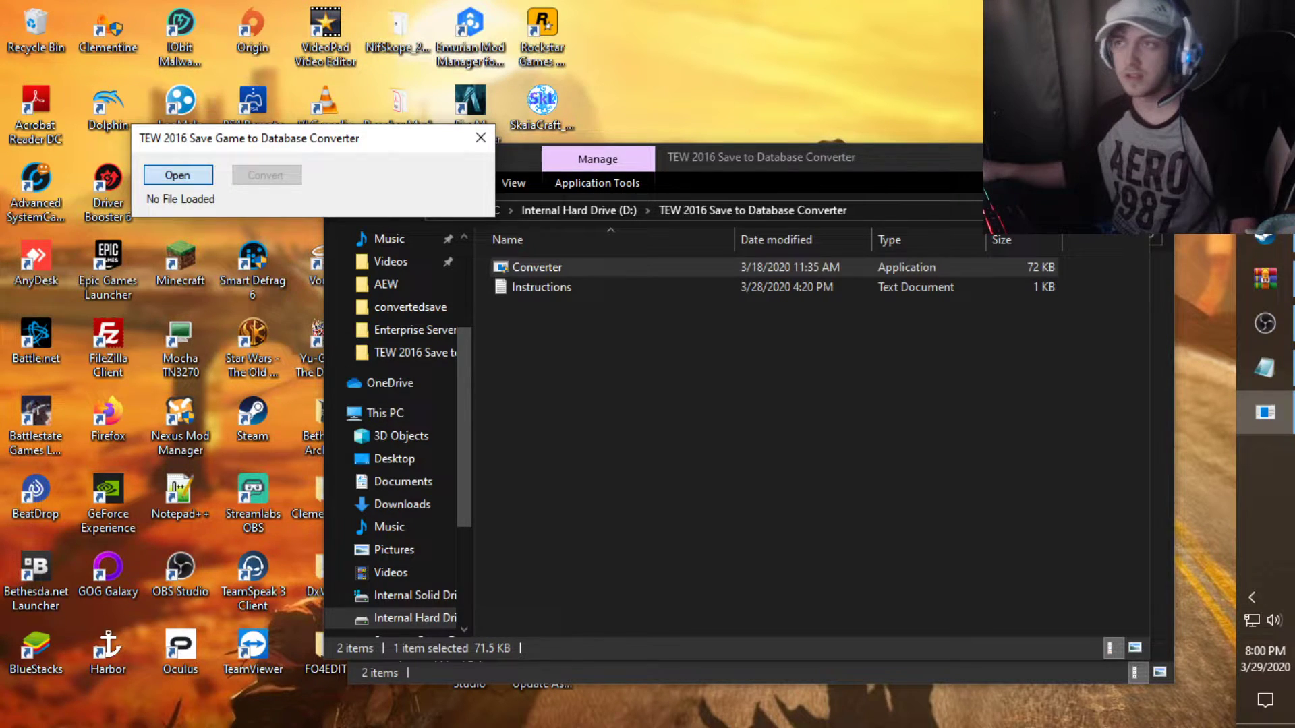
click(177, 175)
click(303, 198)
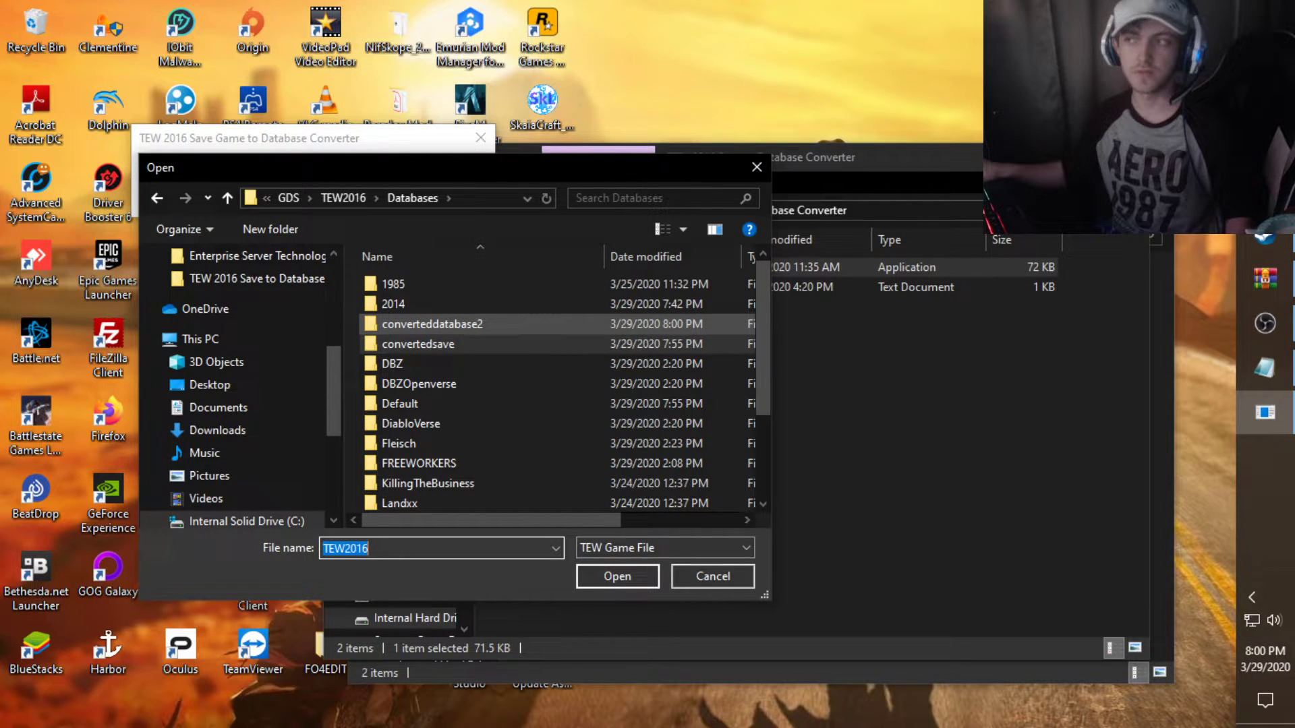
double_click(458, 324)
click(458, 304)
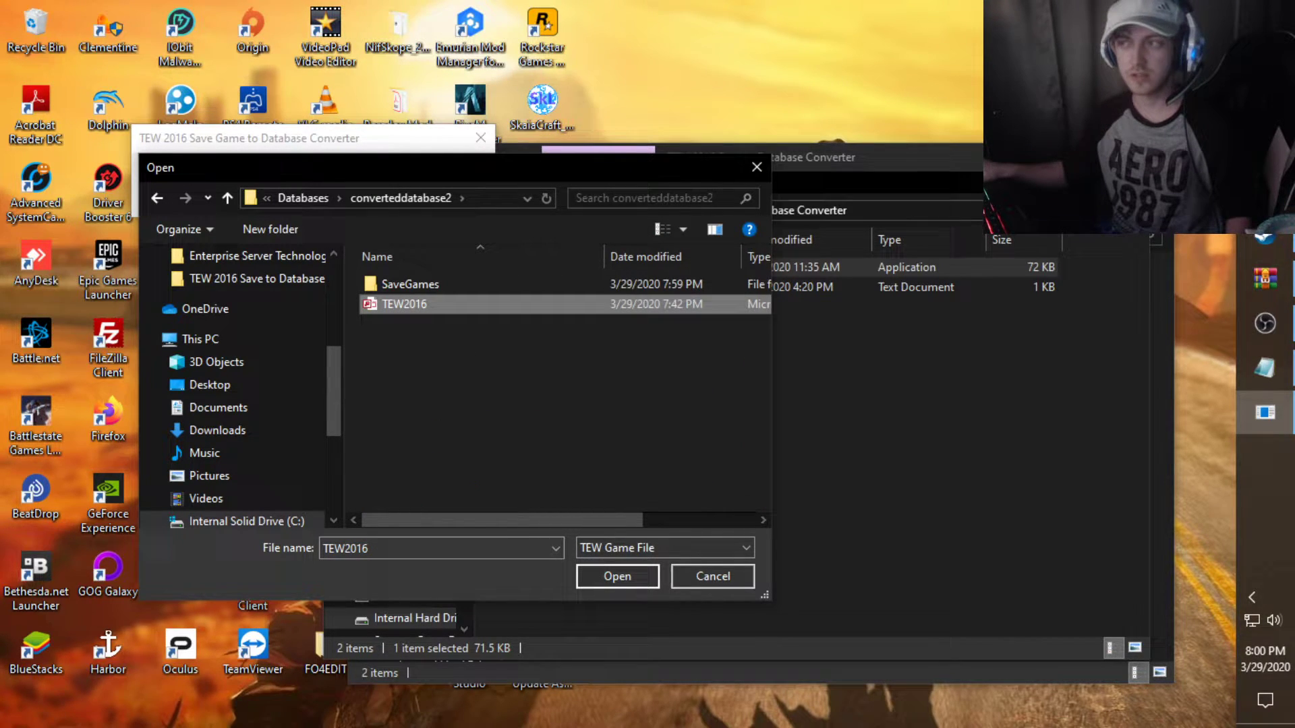
key(Return)
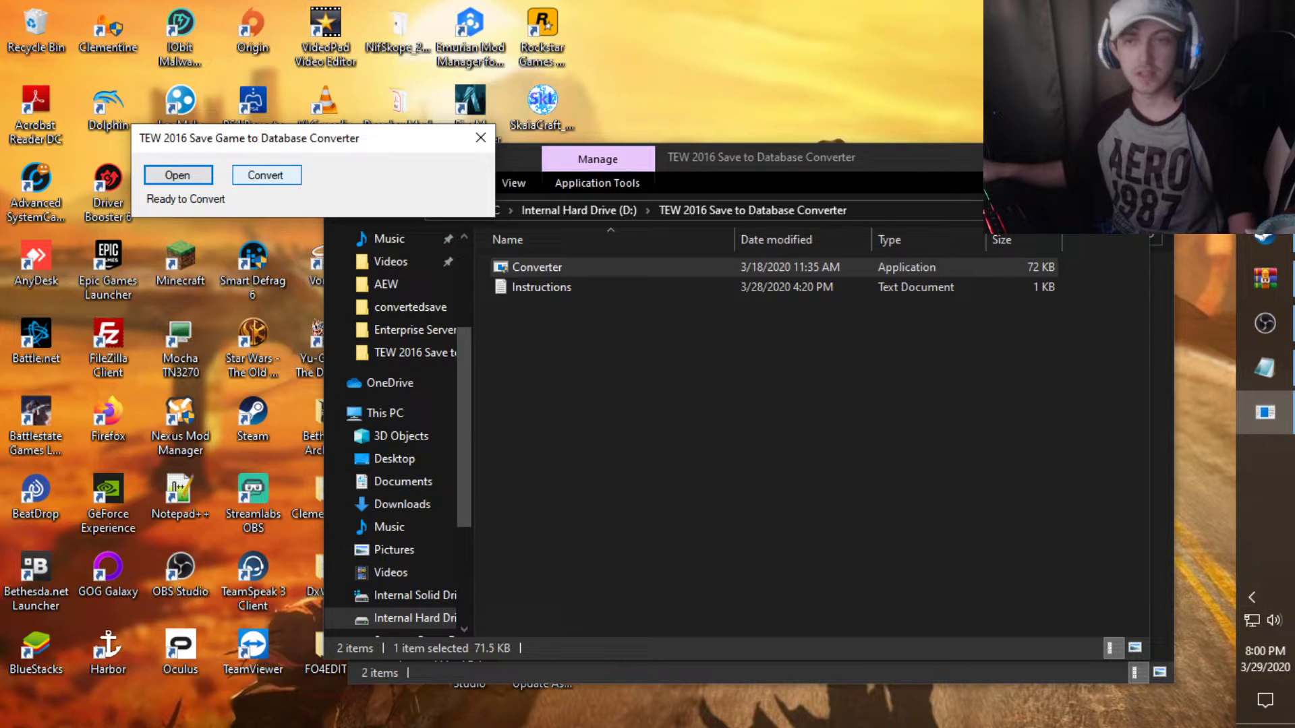
click(265, 174)
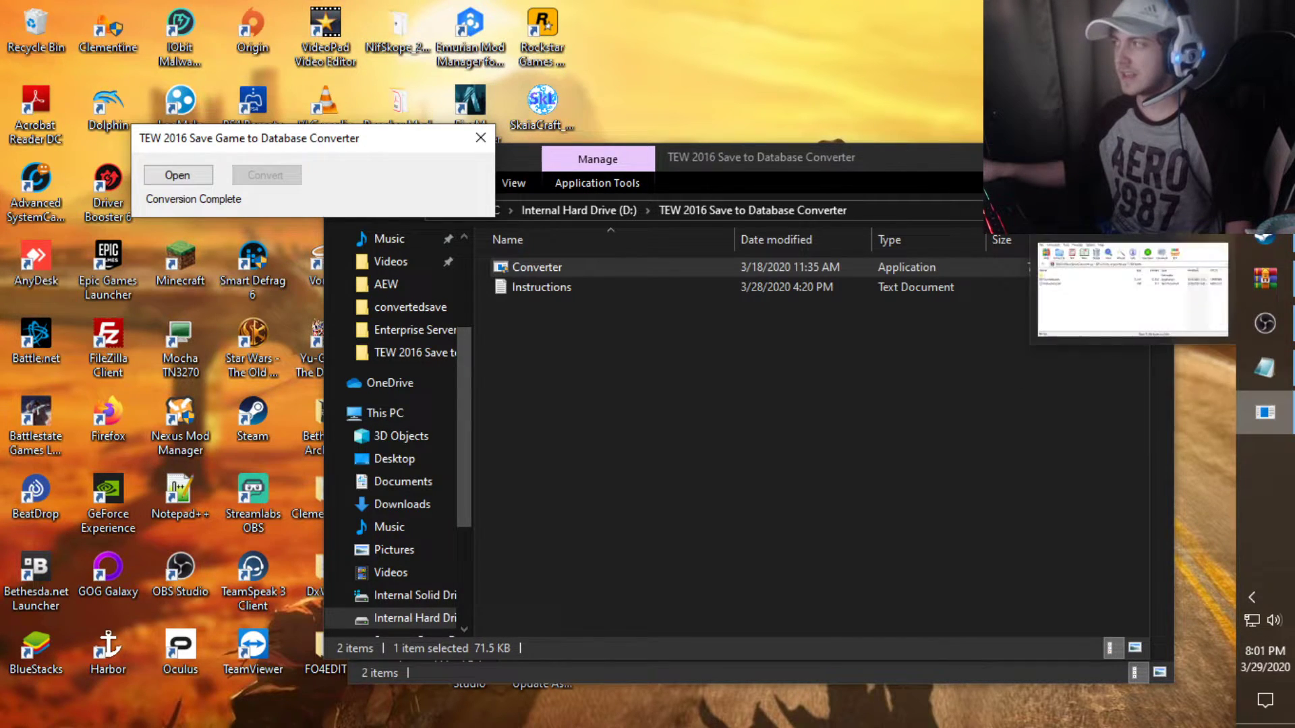
Close the open folder windows and launch Total Extreme Wrestling 2016
click(1072, 154)
click(1096, 179)
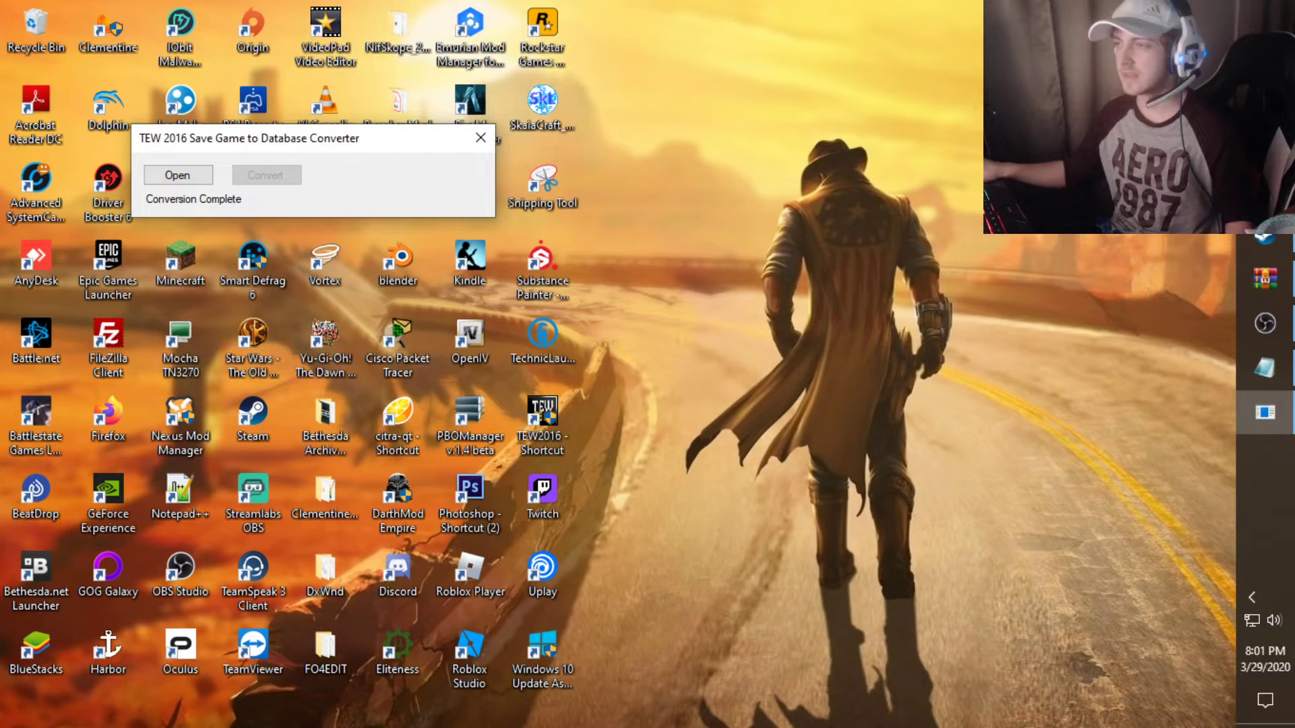
double_click(542, 425)
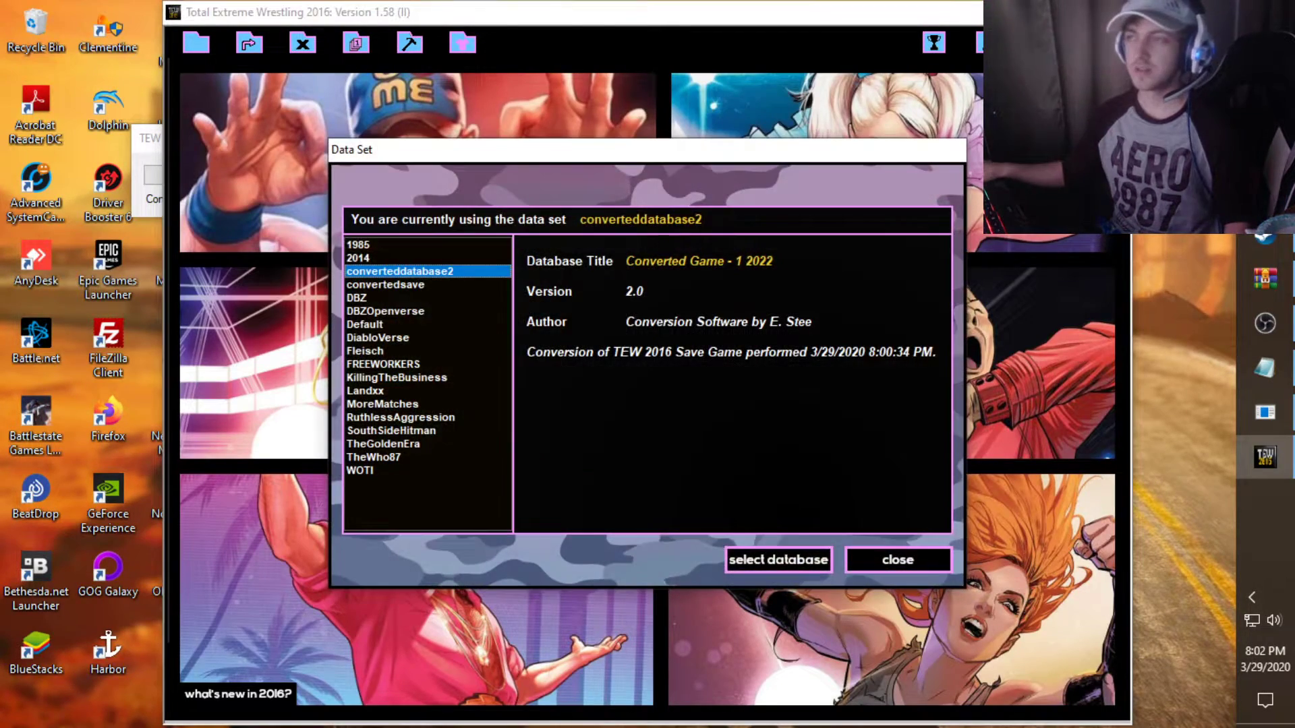
Switch the active data set to the 2014 database
click(426, 258)
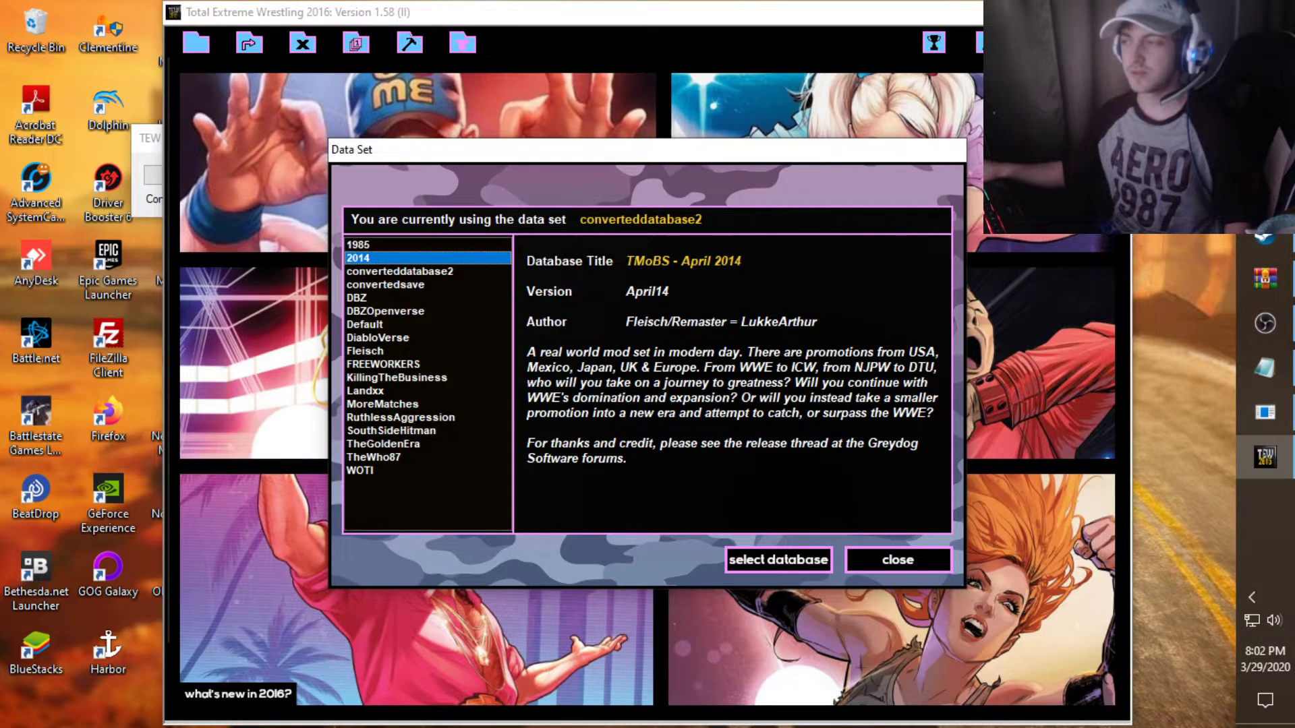
click(778, 560)
click(644, 522)
click(897, 559)
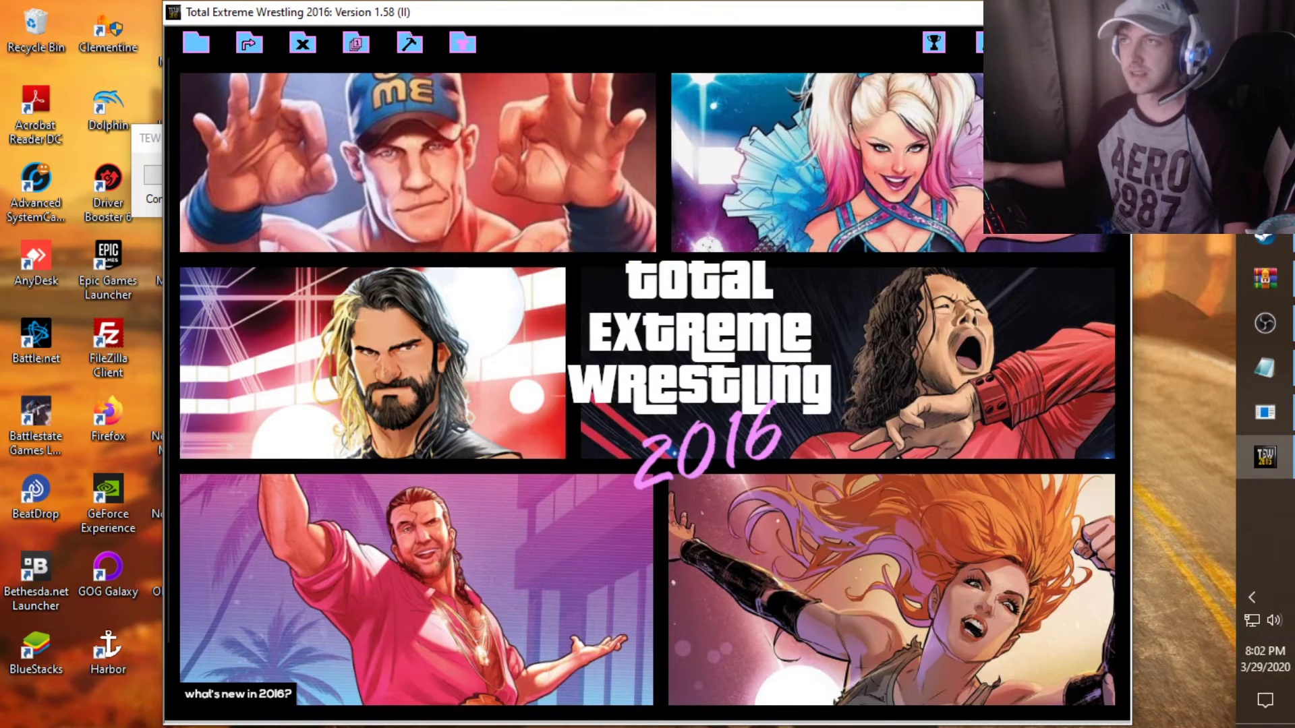
Load the AEW save game from January 2022 and bring up its list of companies
click(195, 43)
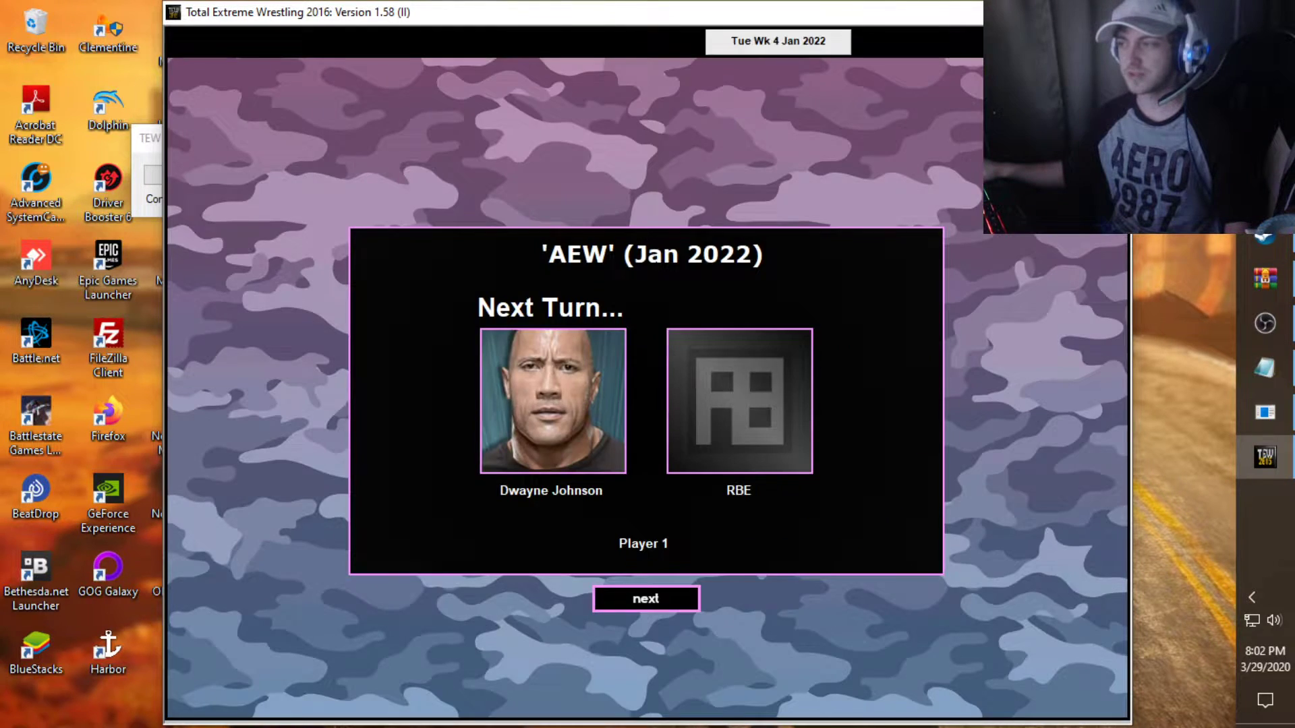
click(645, 598)
click(301, 43)
click(248, 193)
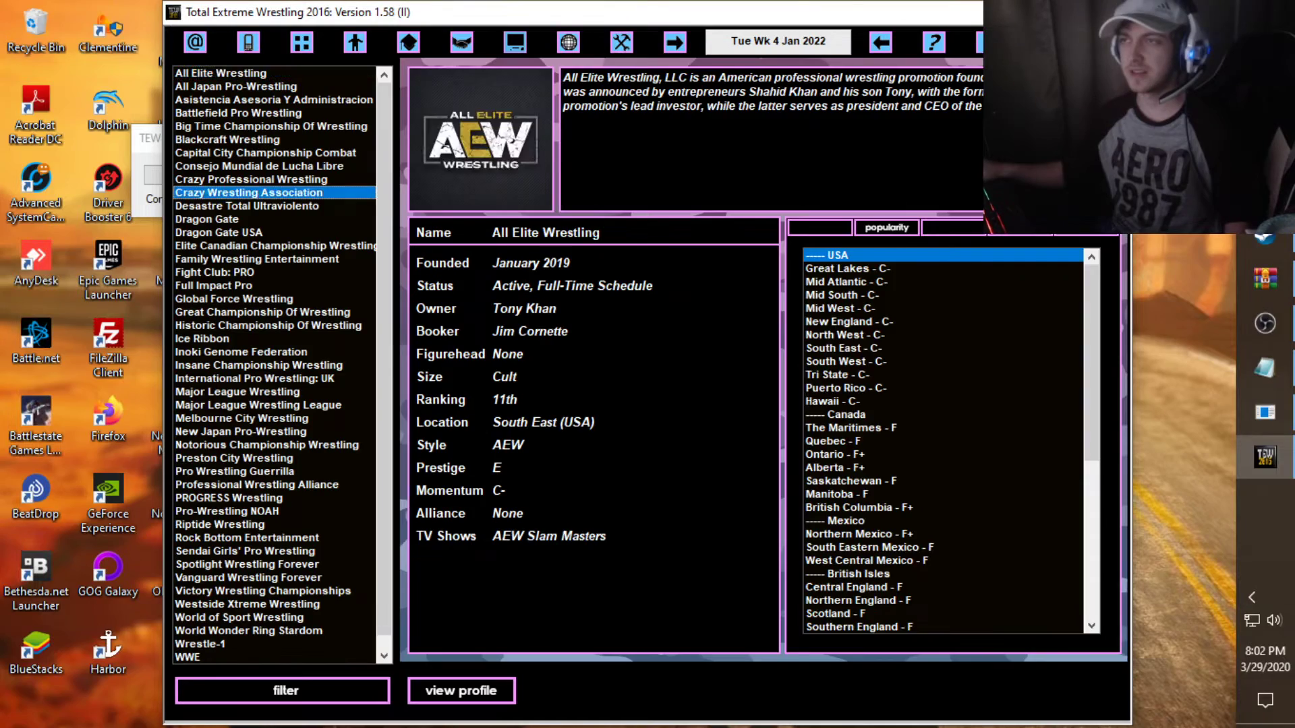
click(220, 73)
click(460, 690)
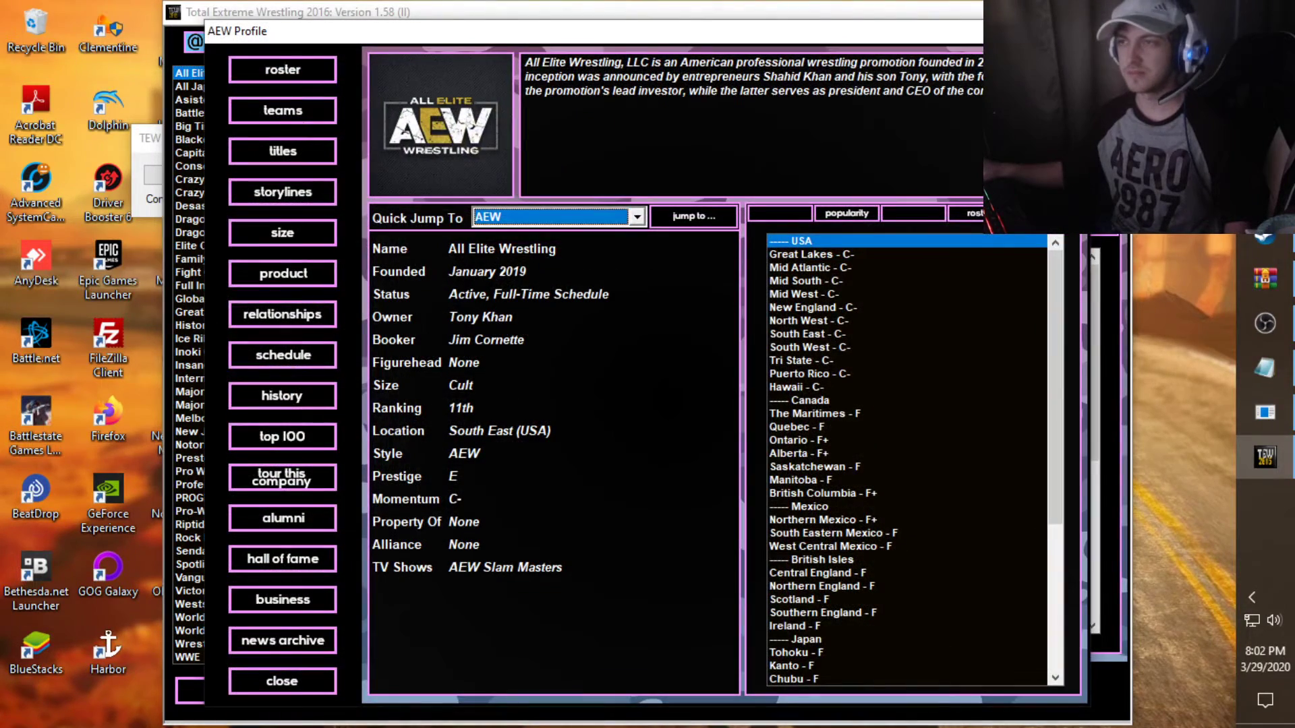
click(282, 151)
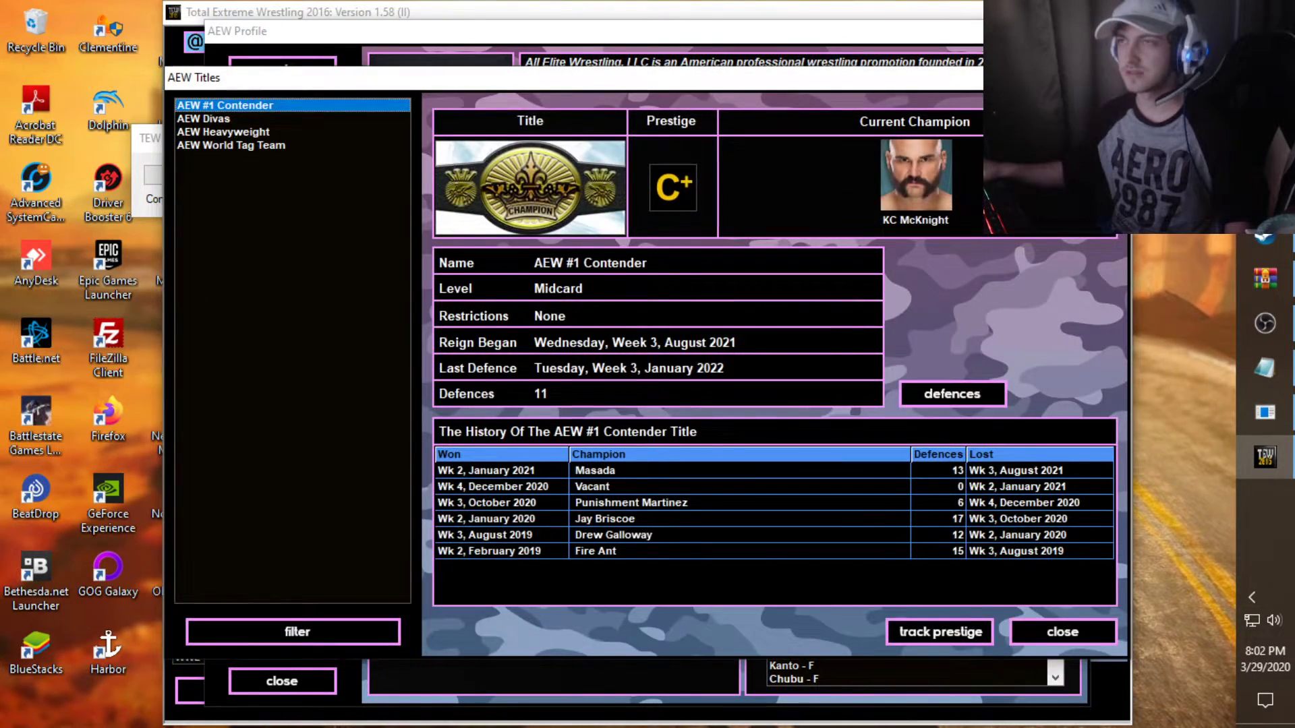
click(203, 119)
click(222, 132)
click(231, 145)
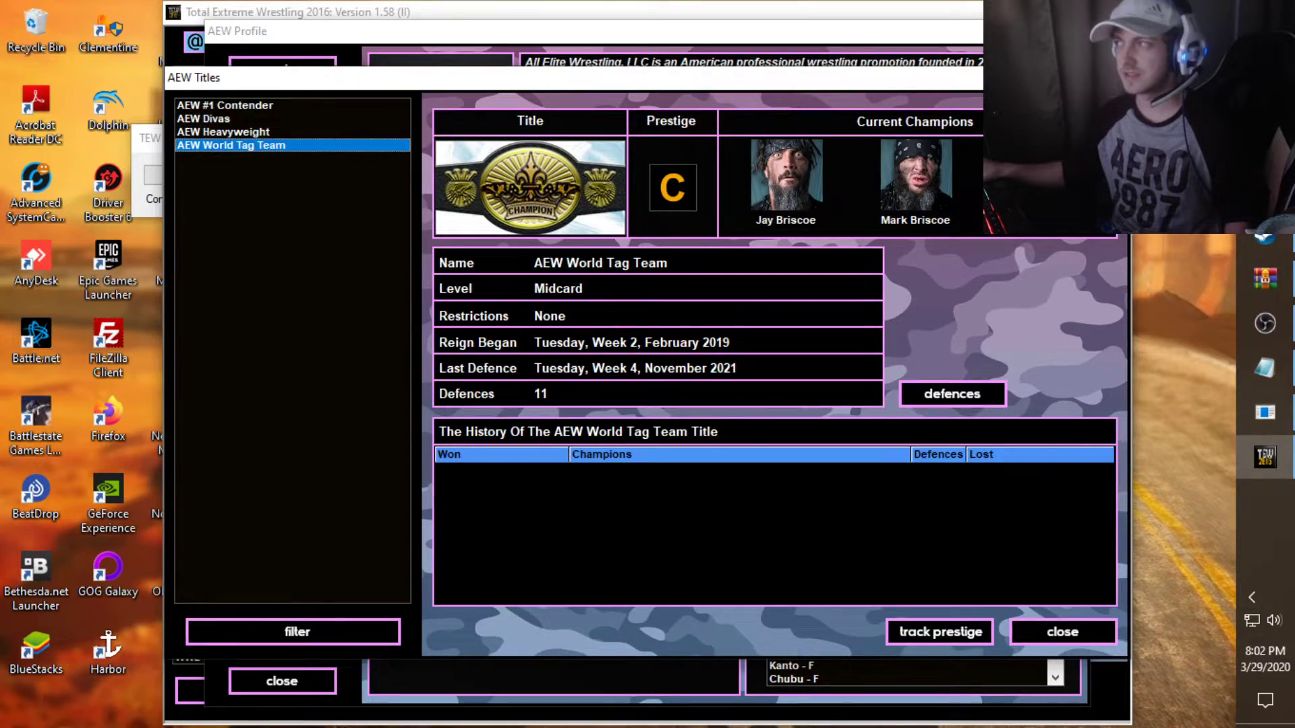
key(Escape)
key(Escape)
key(Escape)
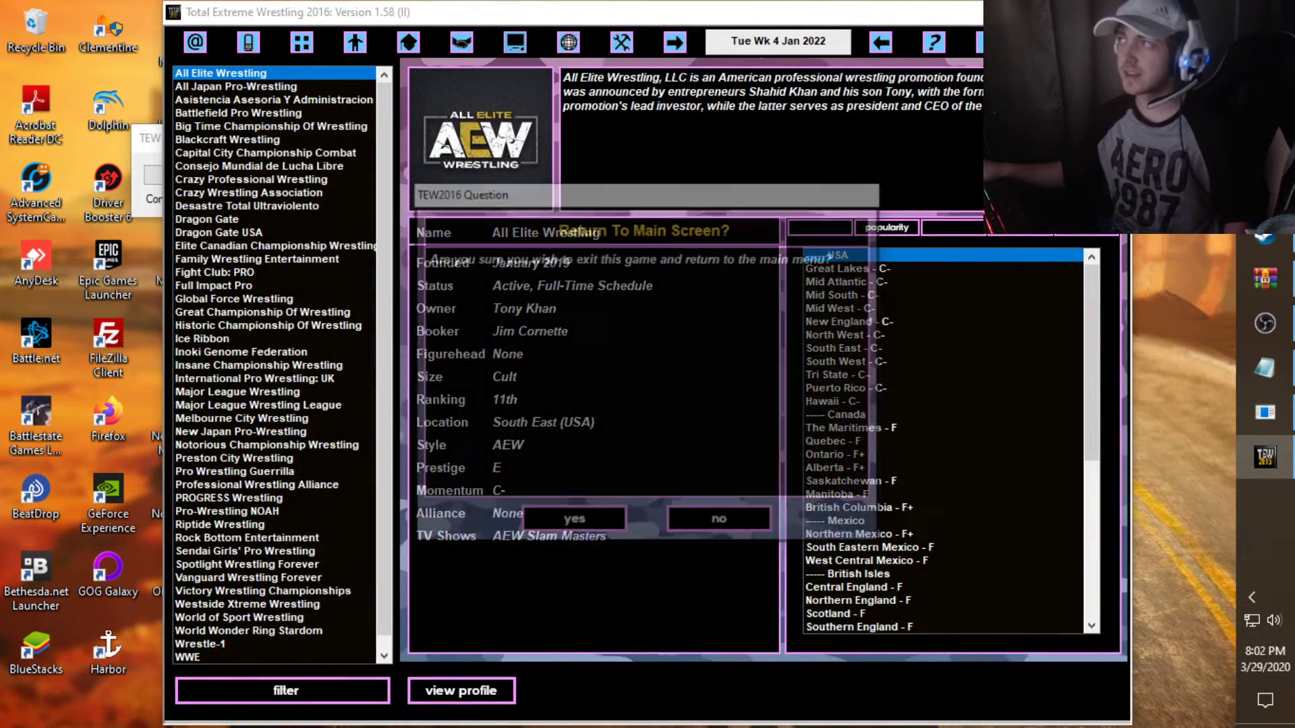
key(Return)
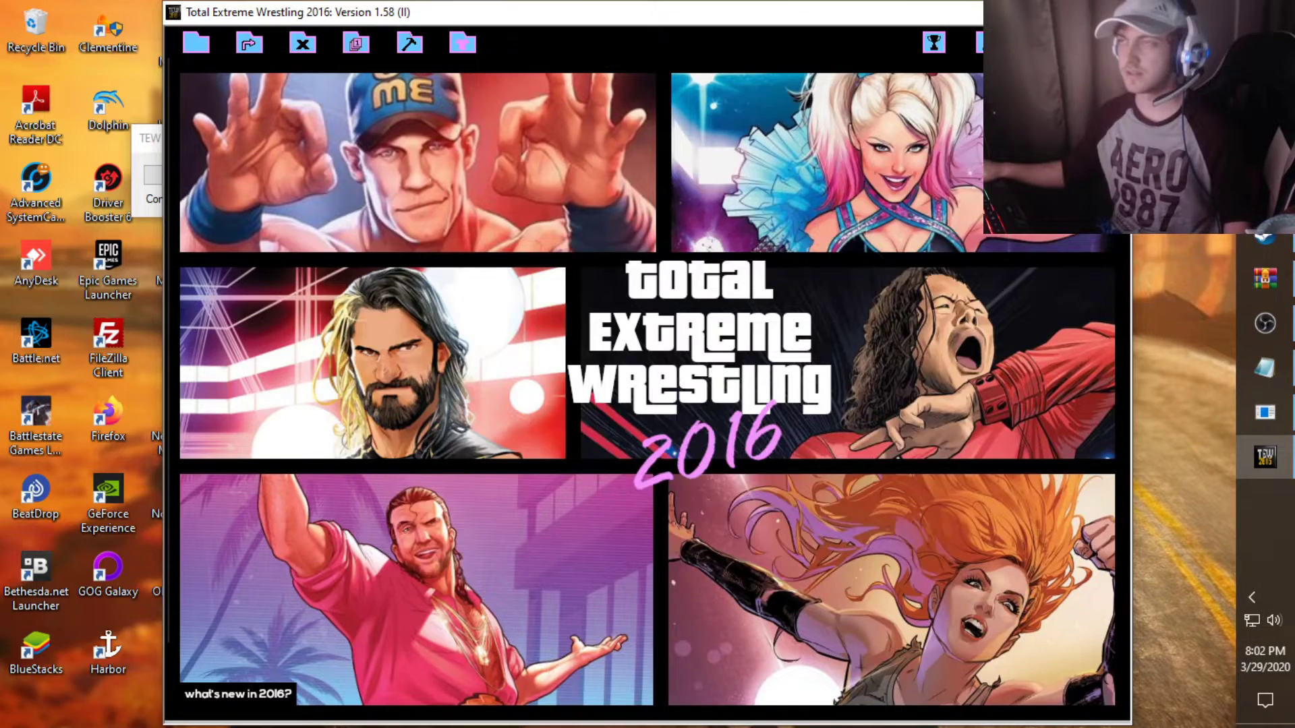
Switch the active data set to converteddatabase2
click(355, 43)
click(399, 271)
click(778, 560)
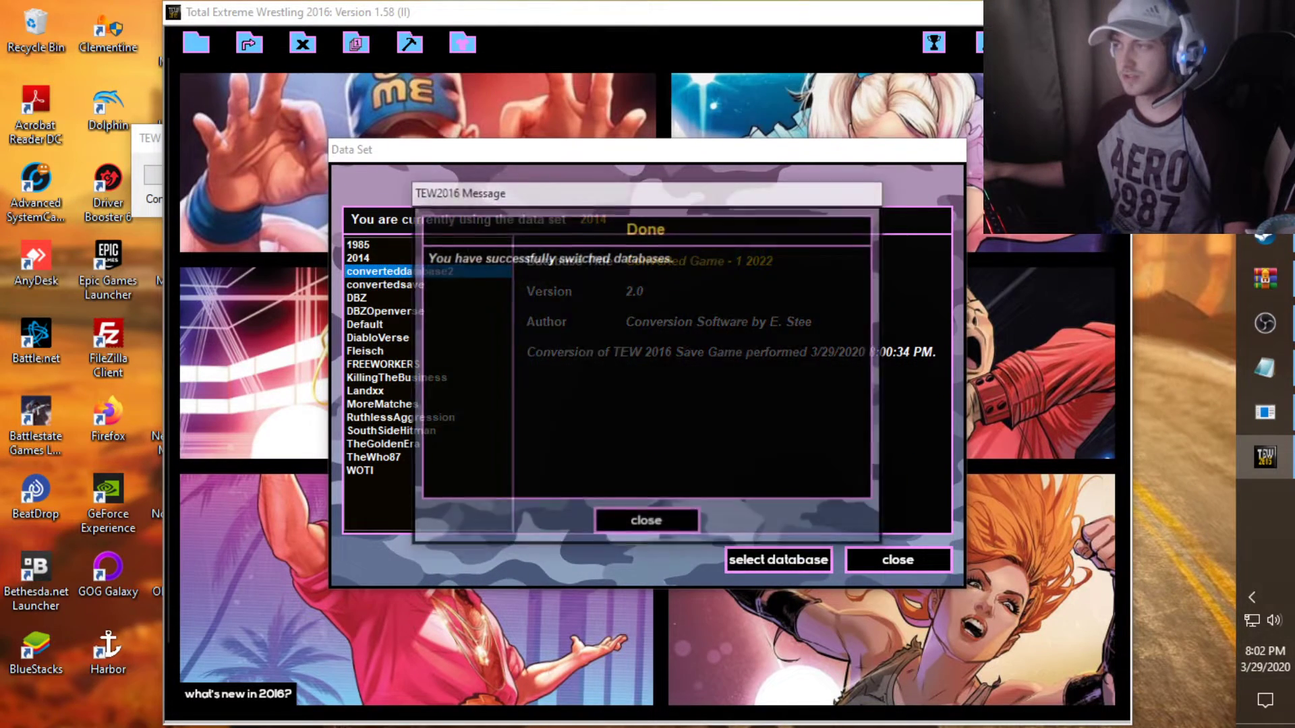
key(Return)
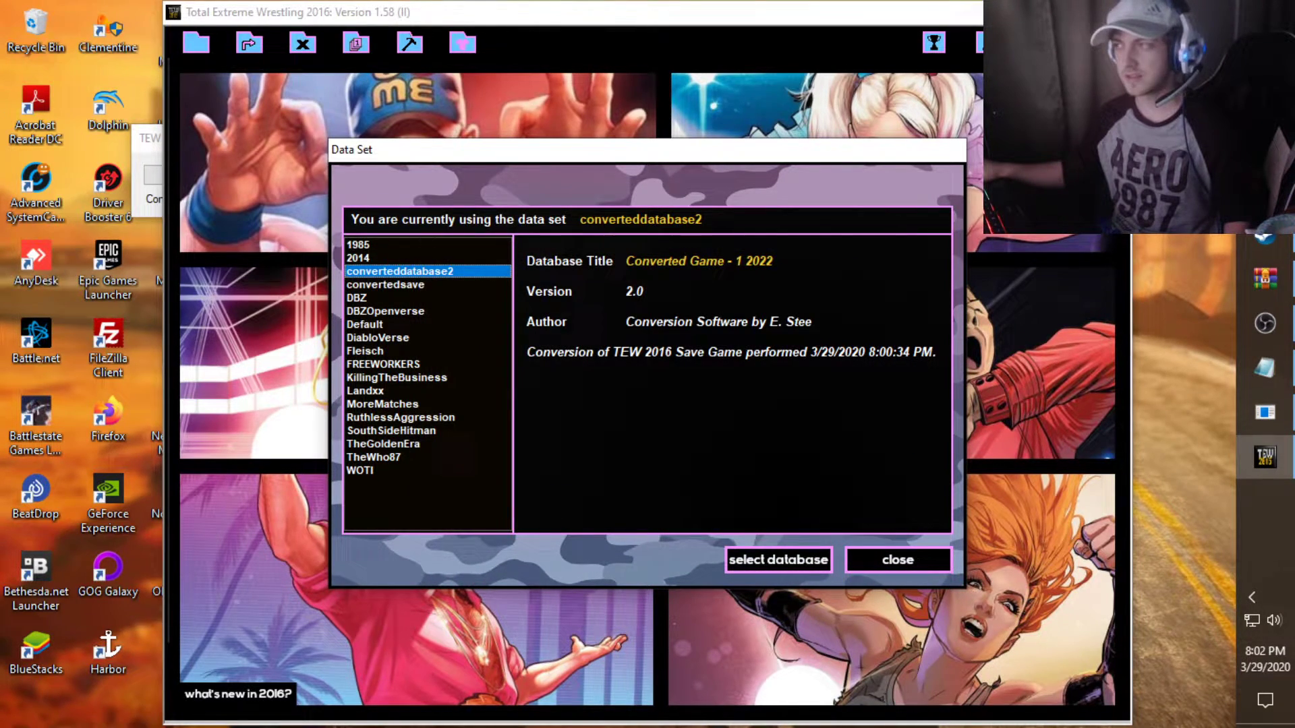
click(897, 560)
Open the converteddatabase2 database for editing and bring up its workers list
click(409, 43)
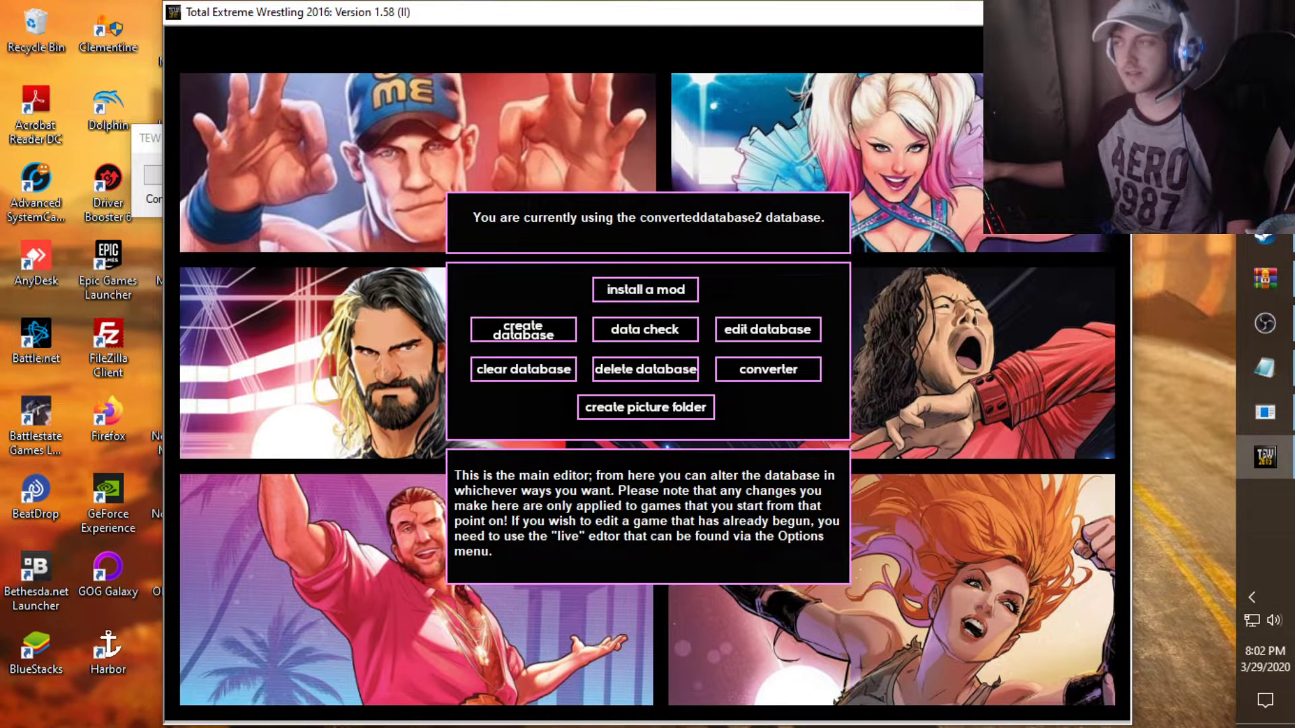
click(767, 329)
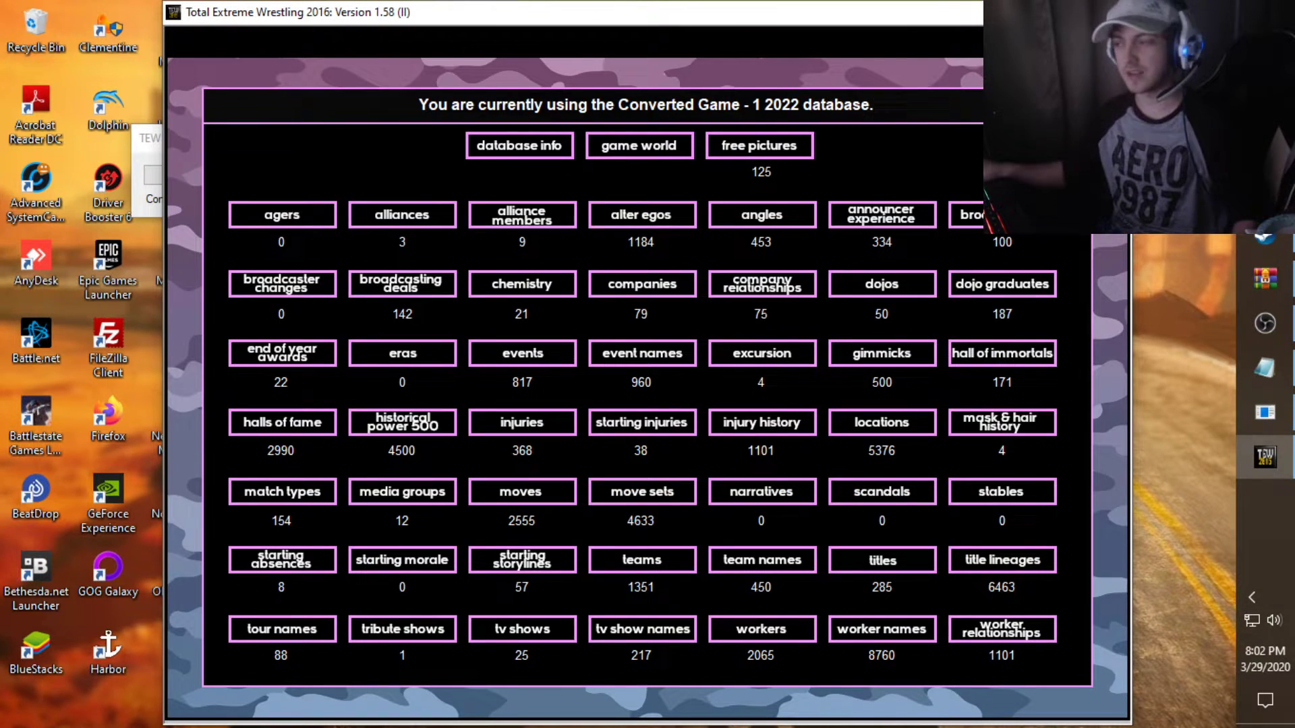
click(760, 629)
click(730, 494)
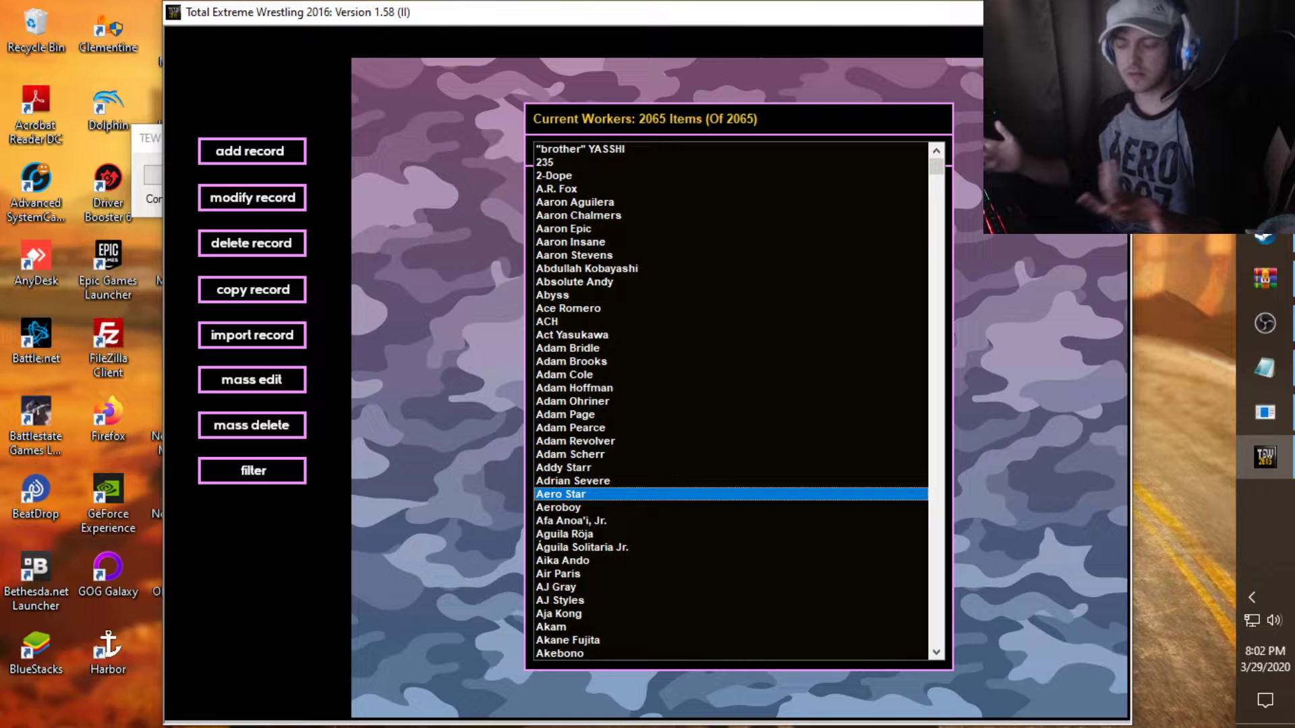
Look up CM Punk among the workers, and examine Jungle Boy's record without changing it
text(cm)
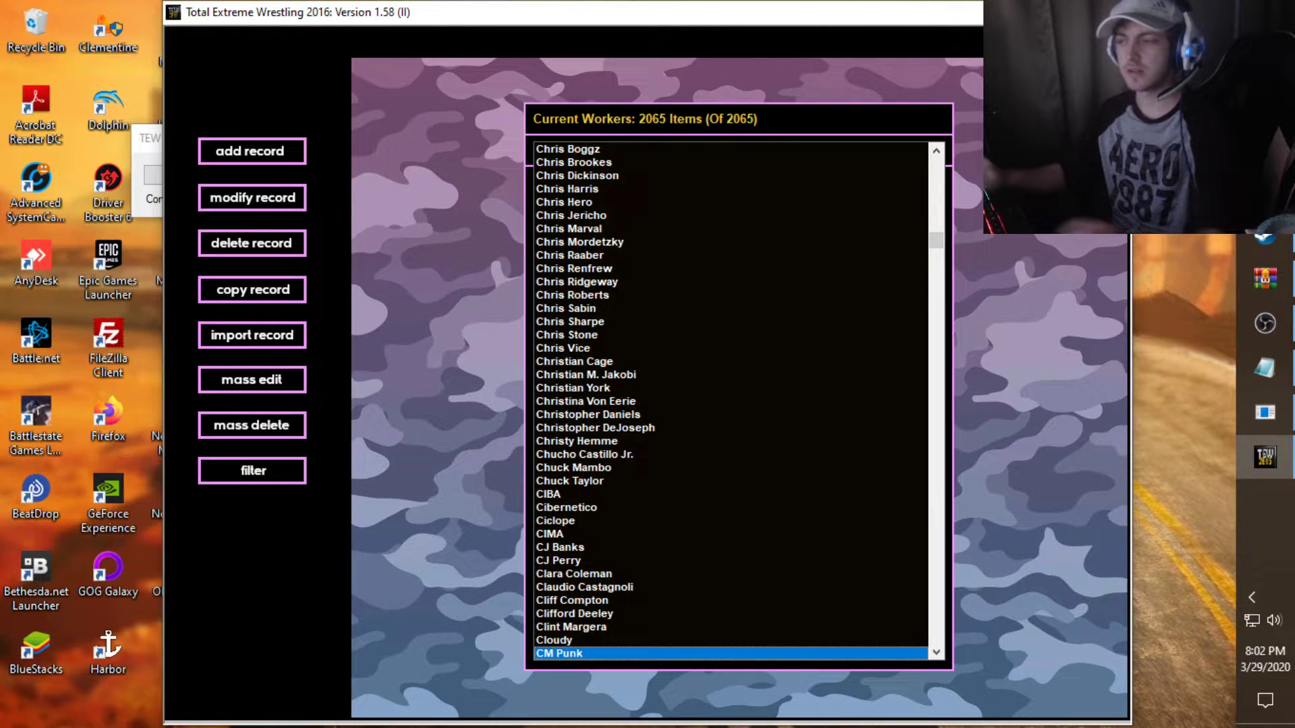
key(BackSpace)
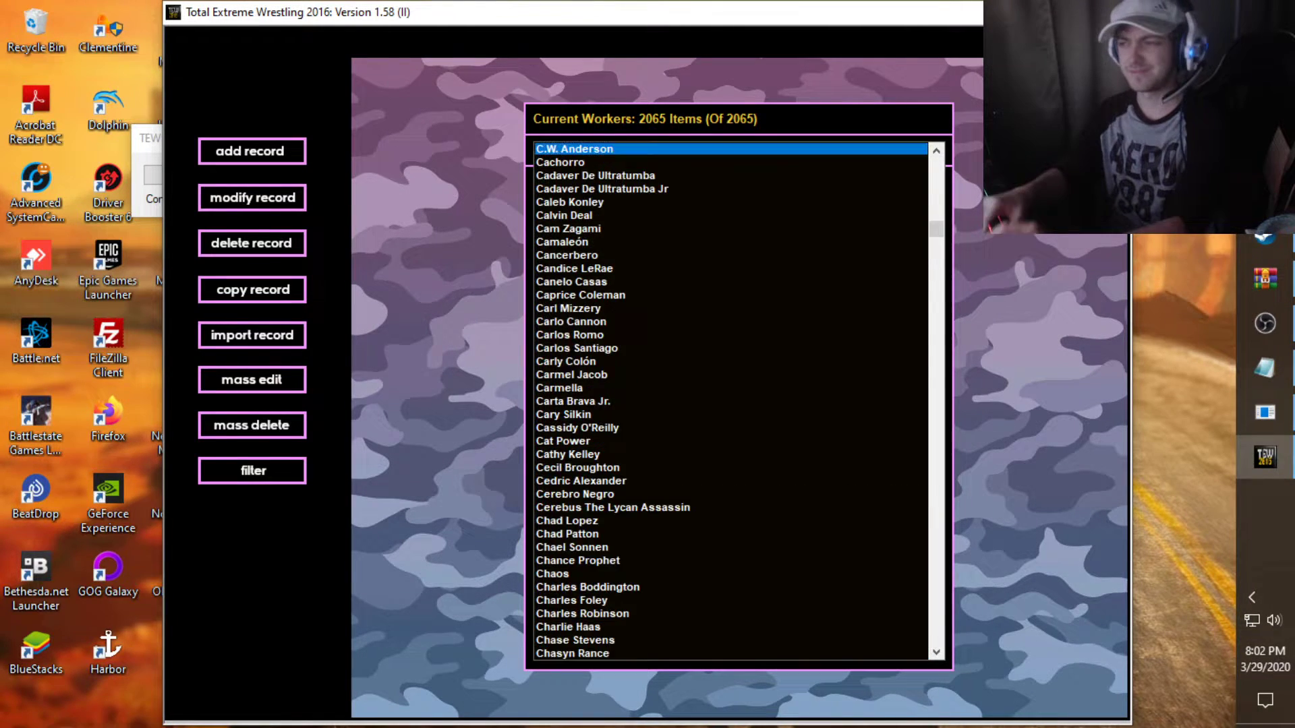
text(jung)
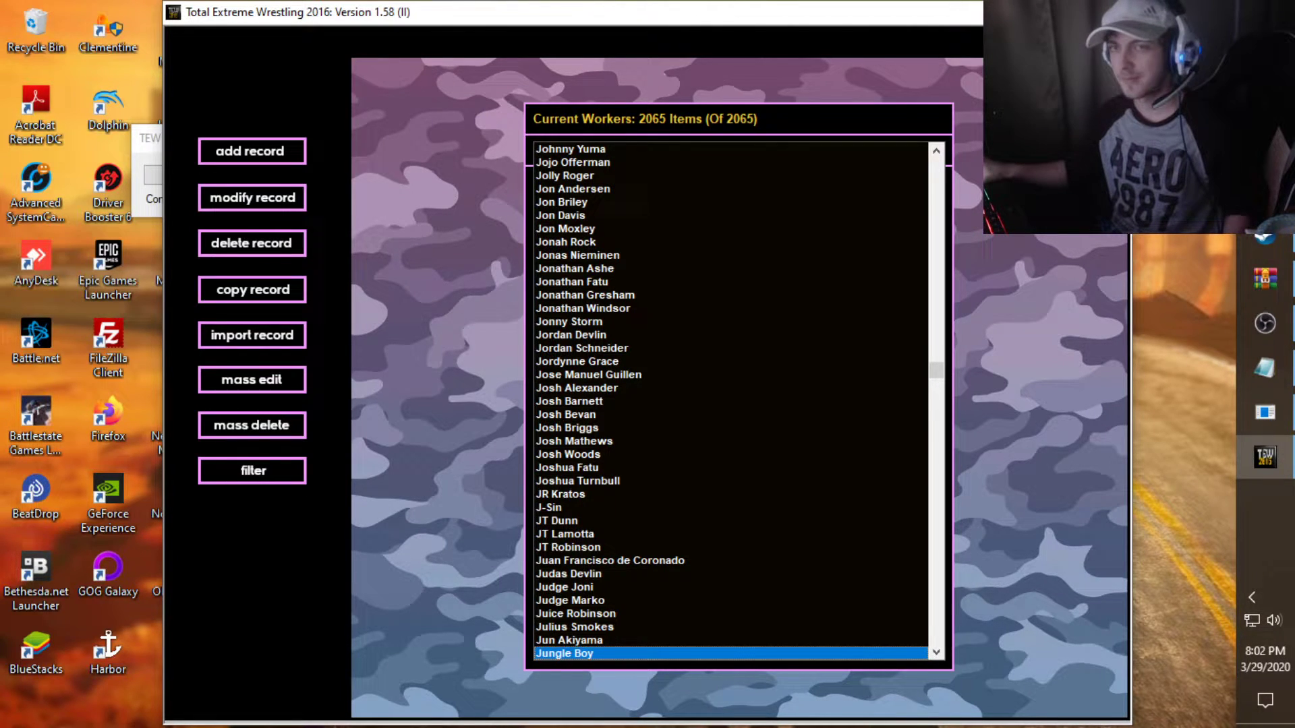
key(Return)
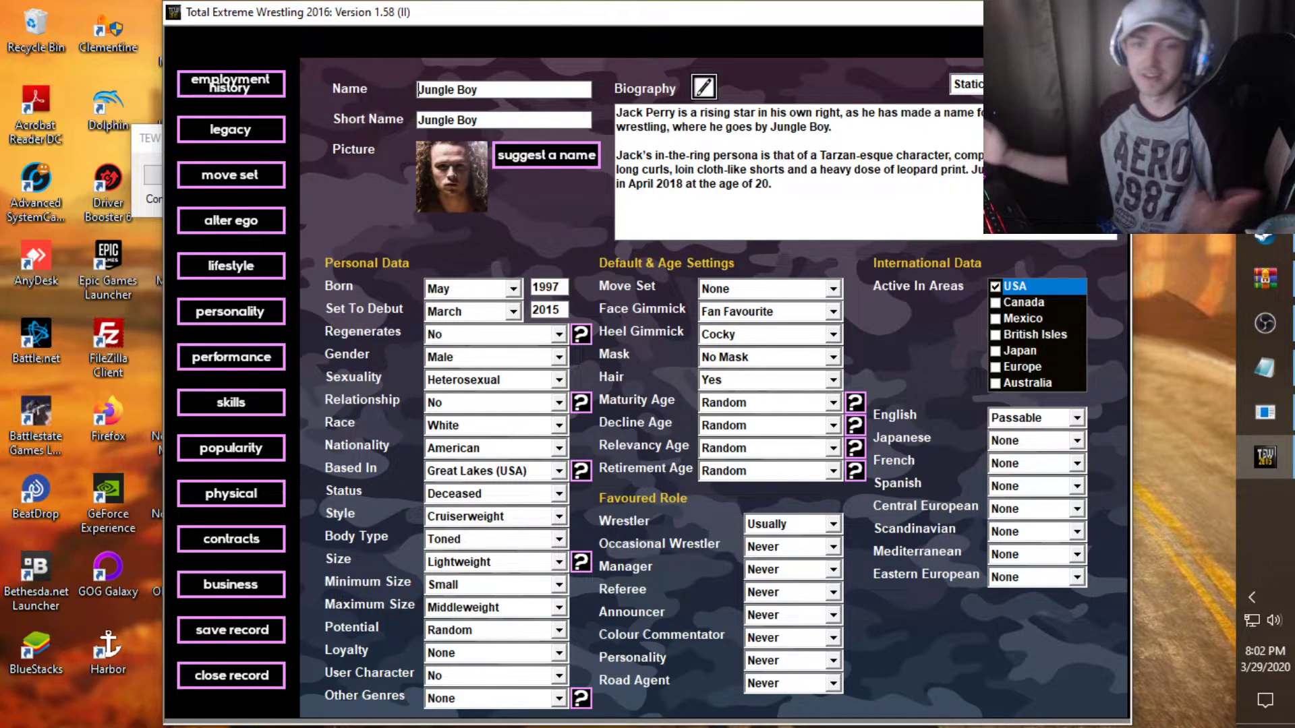
key(Escape)
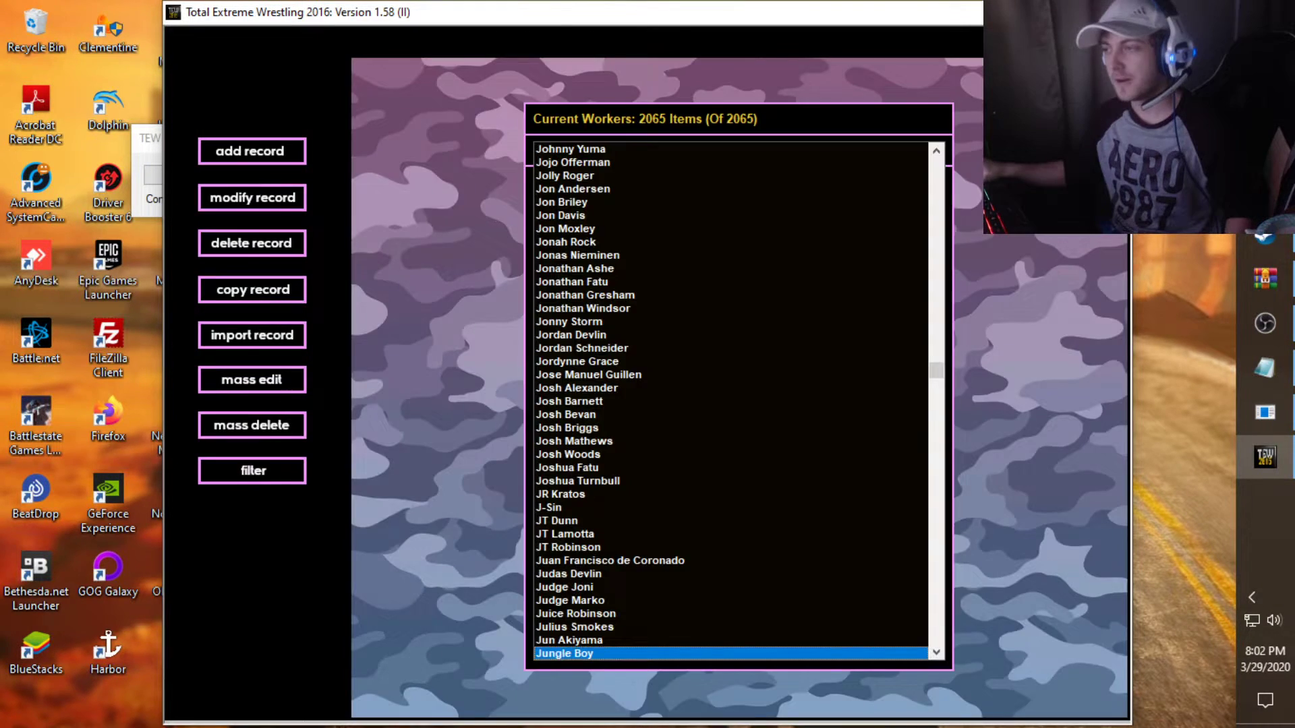
click(548, 507)
key(Escape)
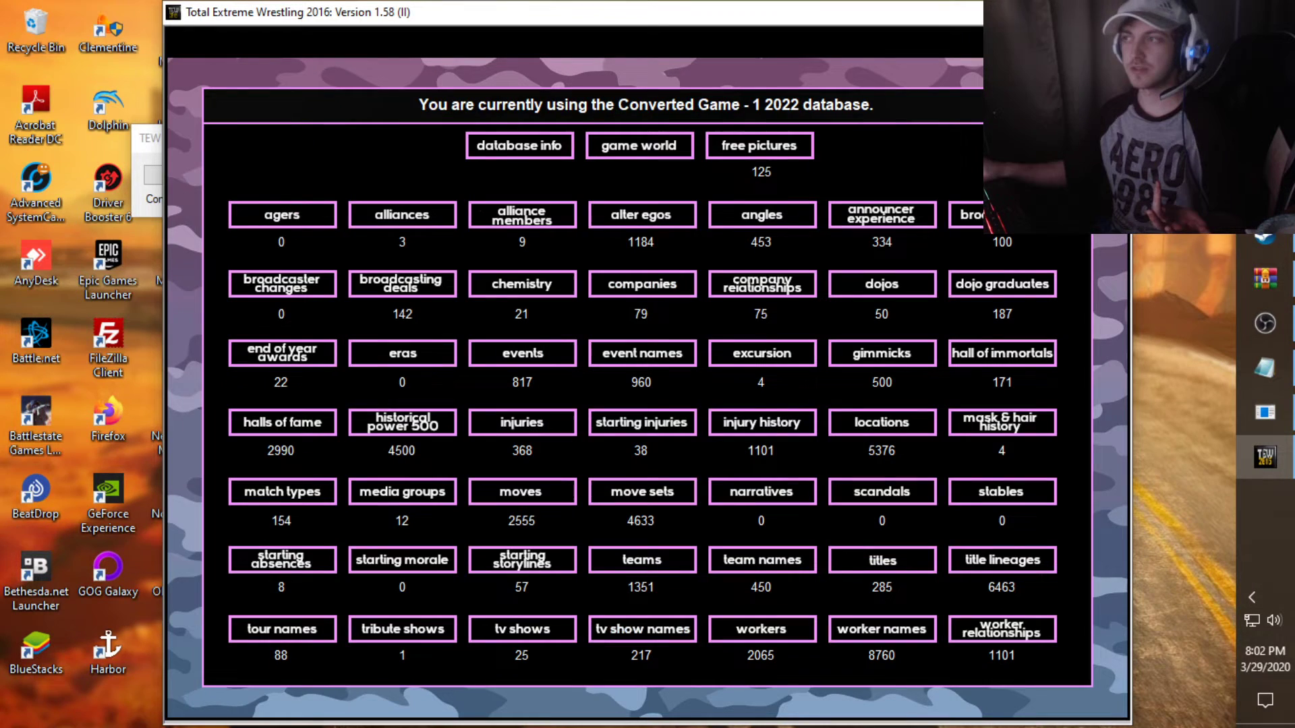
Browse the database's companies and examine the Impact Wrestling record, including its closing date
click(641, 284)
click(587, 268)
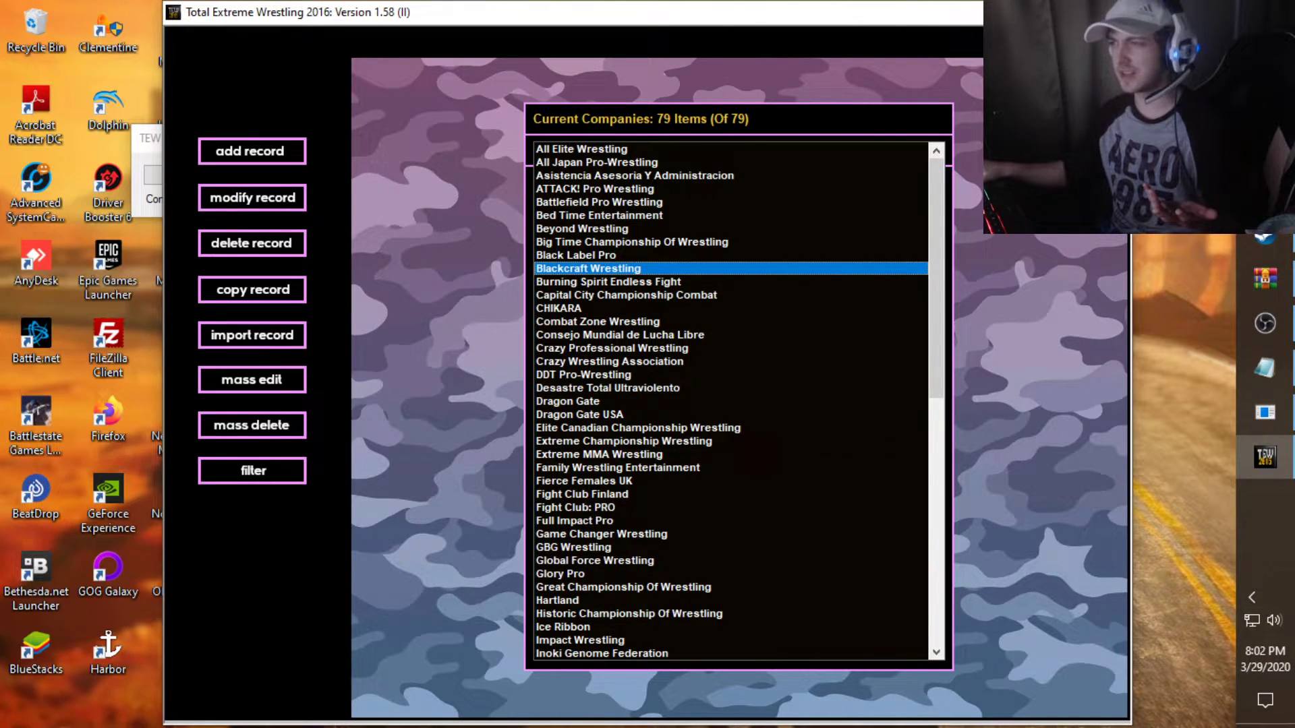
click(582, 229)
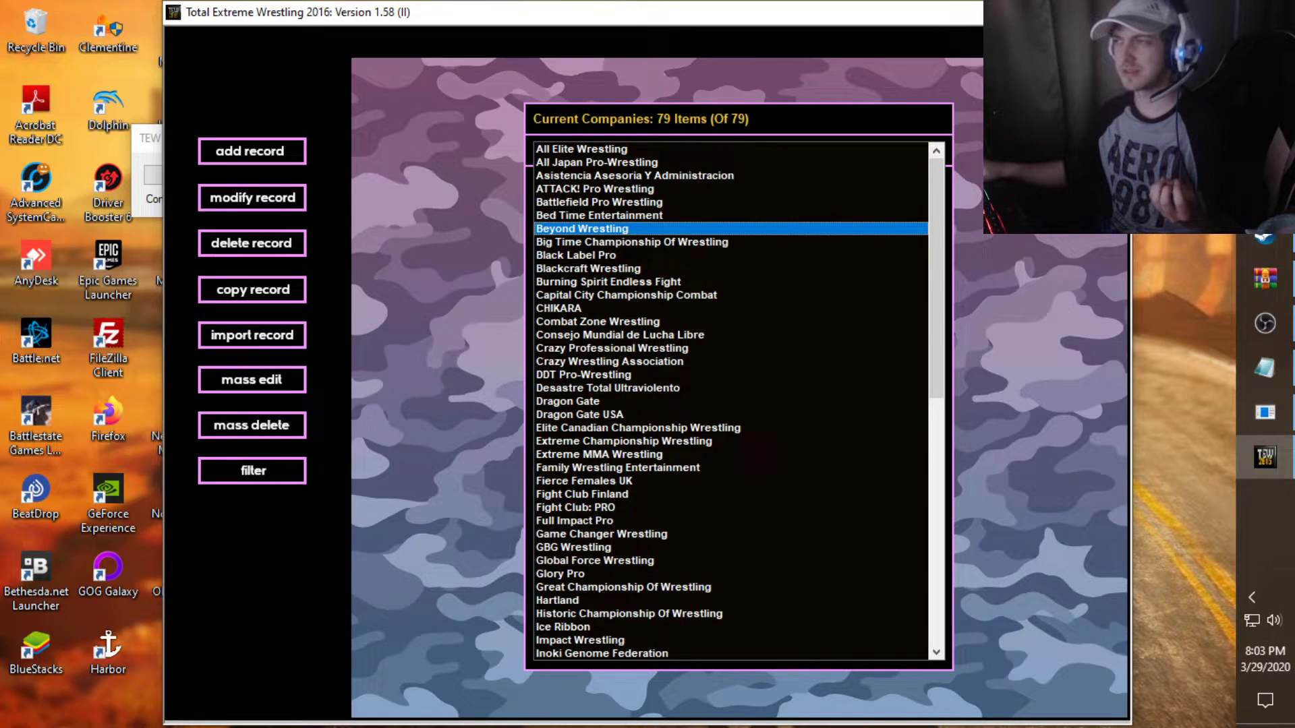
click(599, 215)
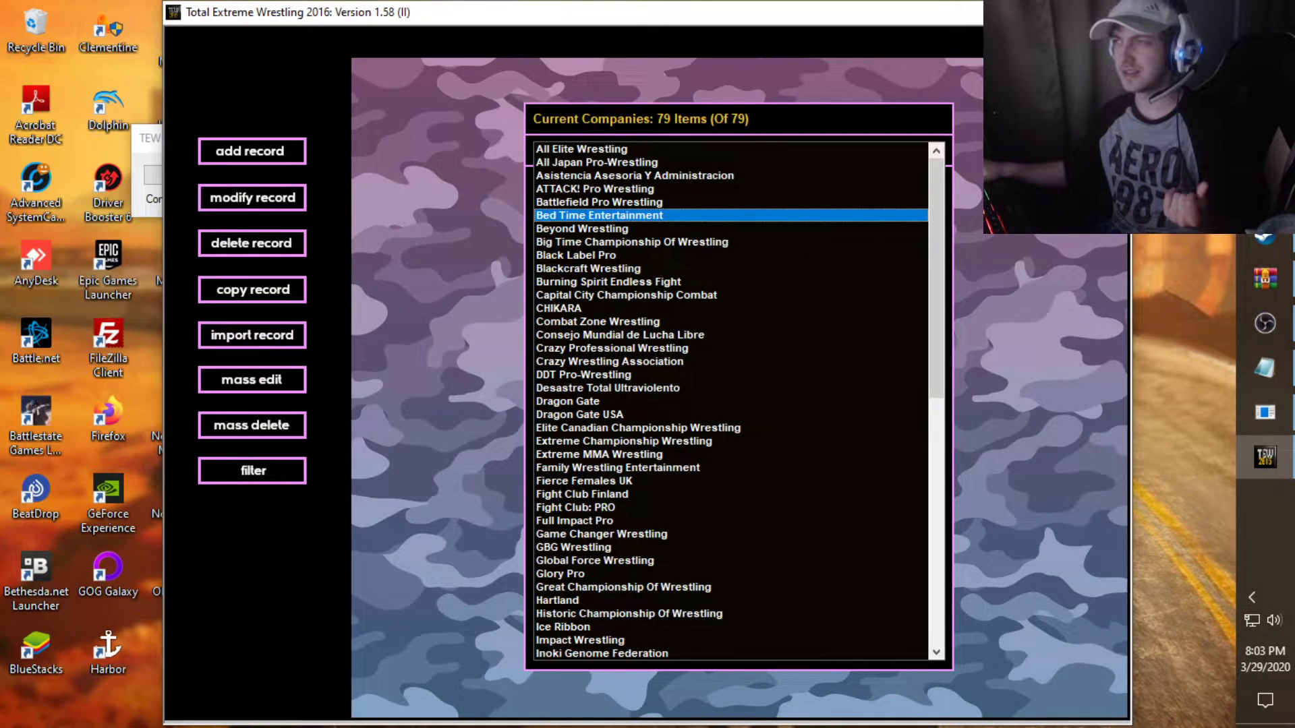
scroll(731, 403, down, 2)
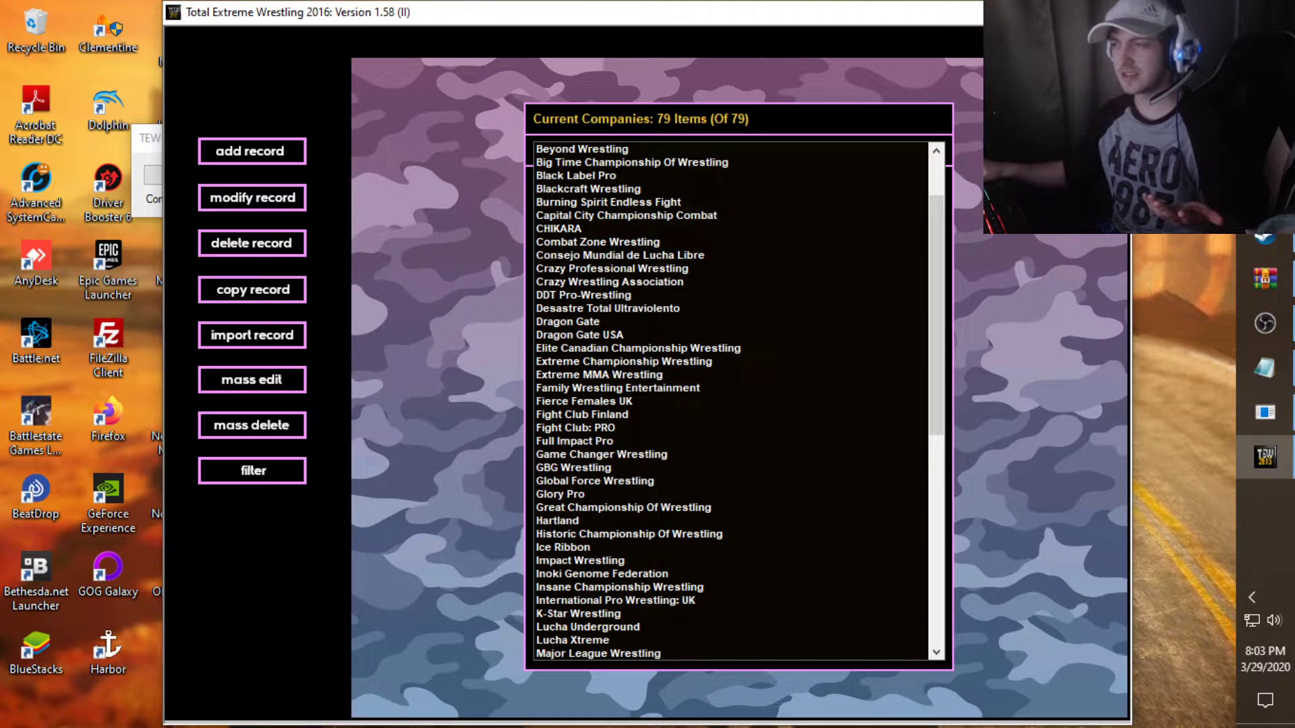
double_click(580, 560)
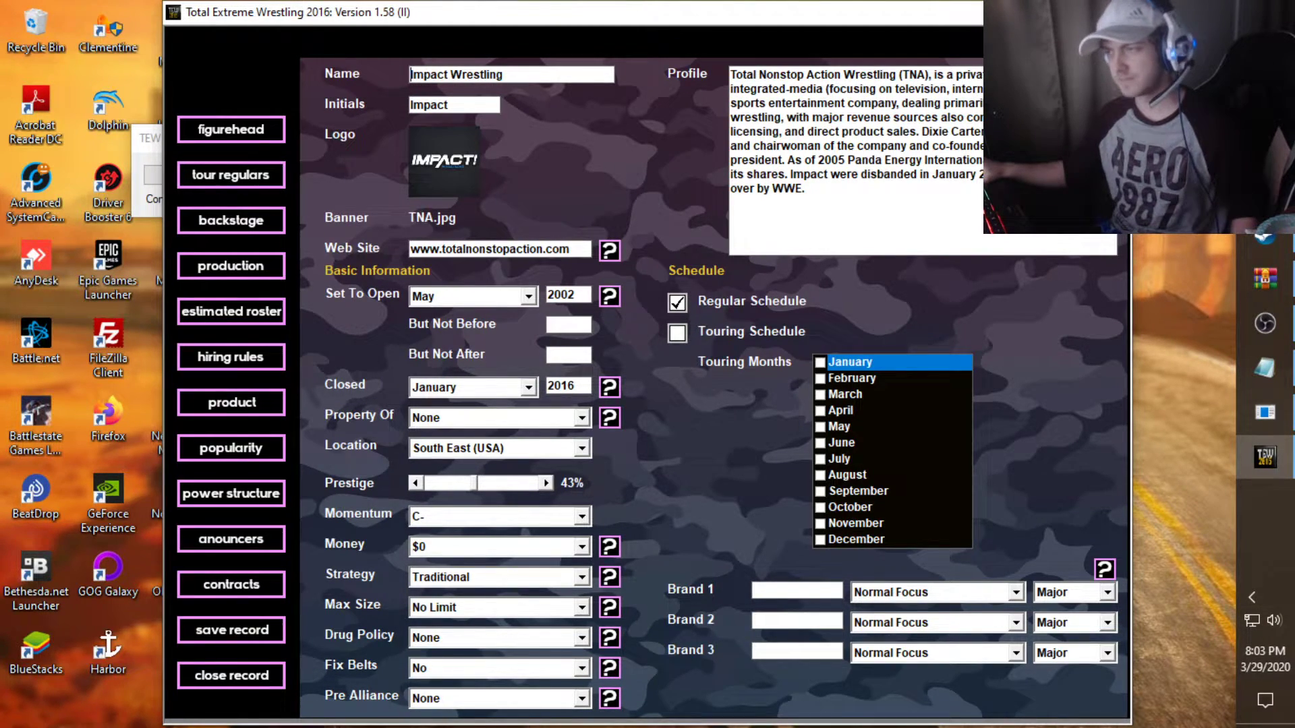
key(Escape)
key(Escape)
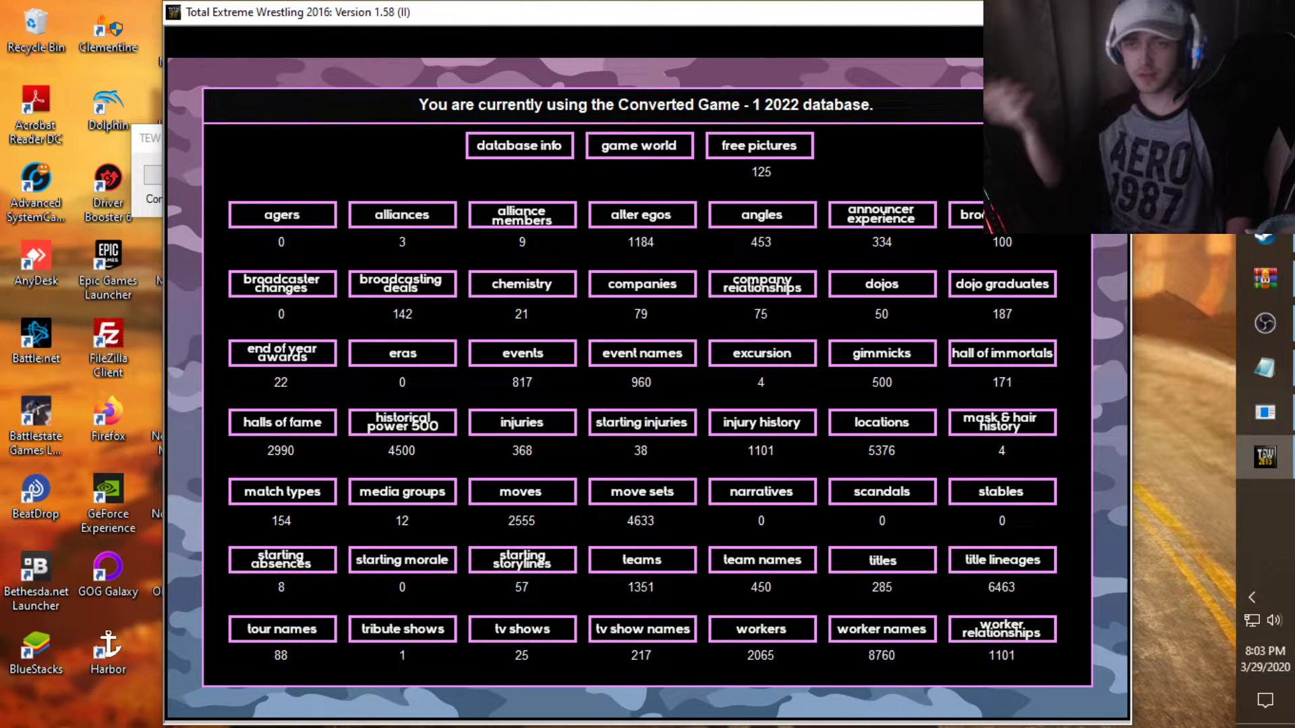
Return to the main editor and run a data check on the converteddatabase2 database
key(Escape)
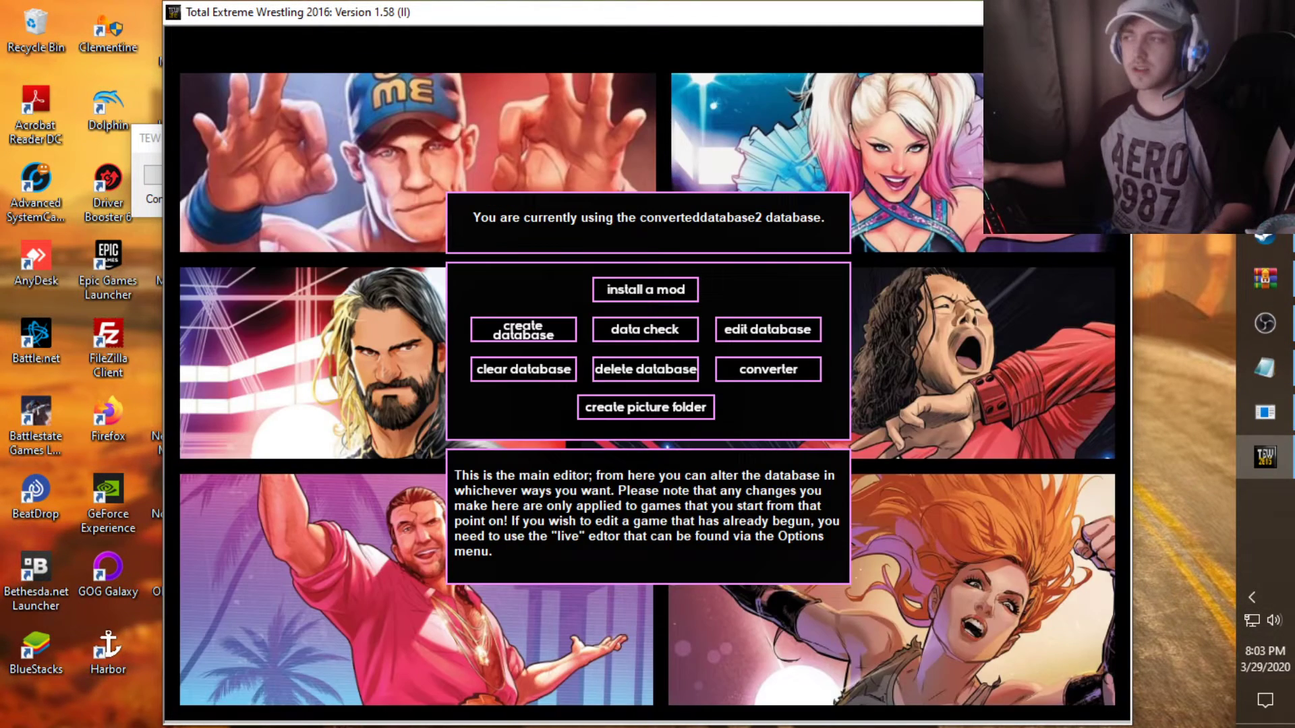
click(645, 329)
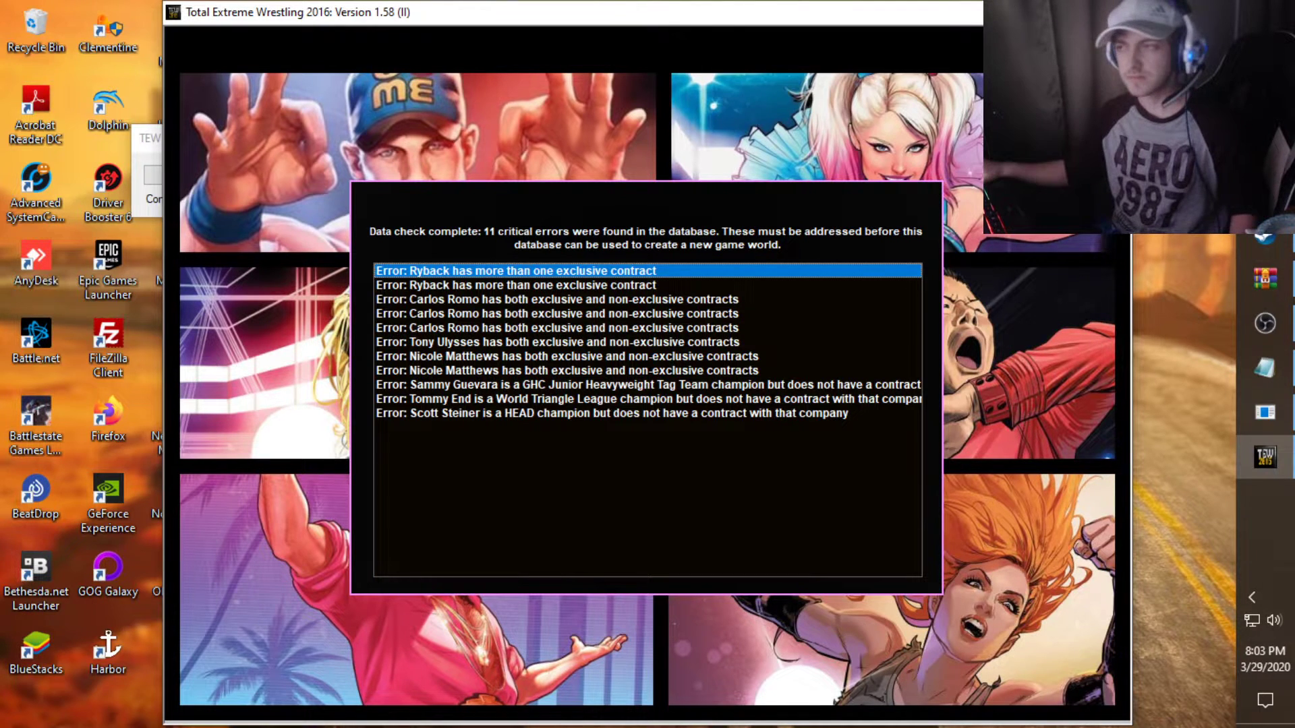
click(566, 370)
click(567, 342)
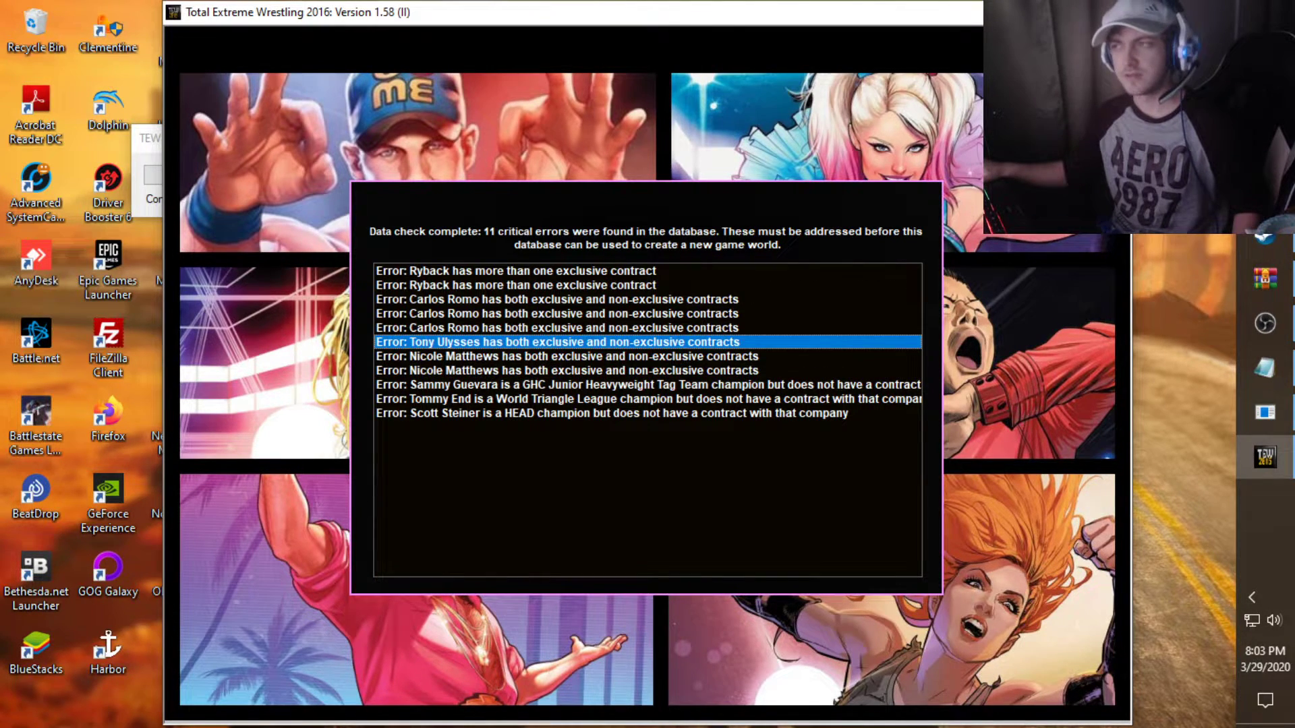
key(Escape)
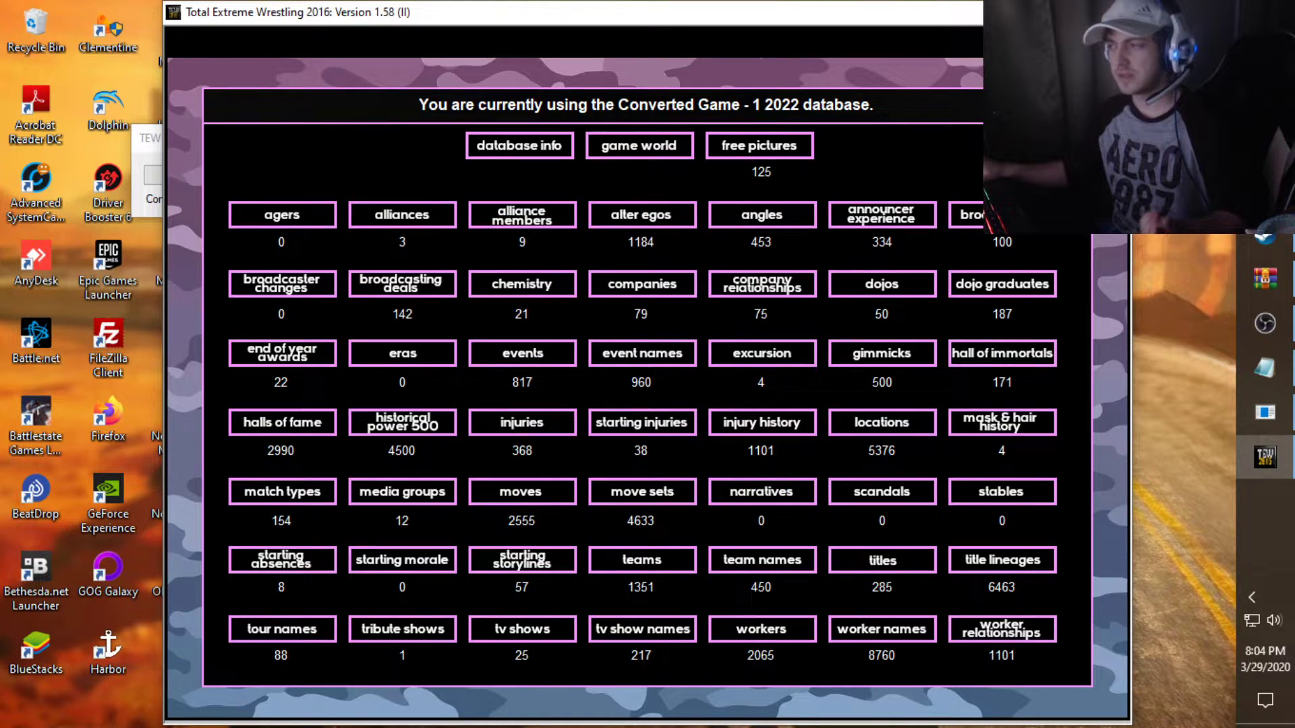
Look up the HEAD title in the database's titles and bring up the GHC Junior Heavyweight Tag Team title record
click(882, 560)
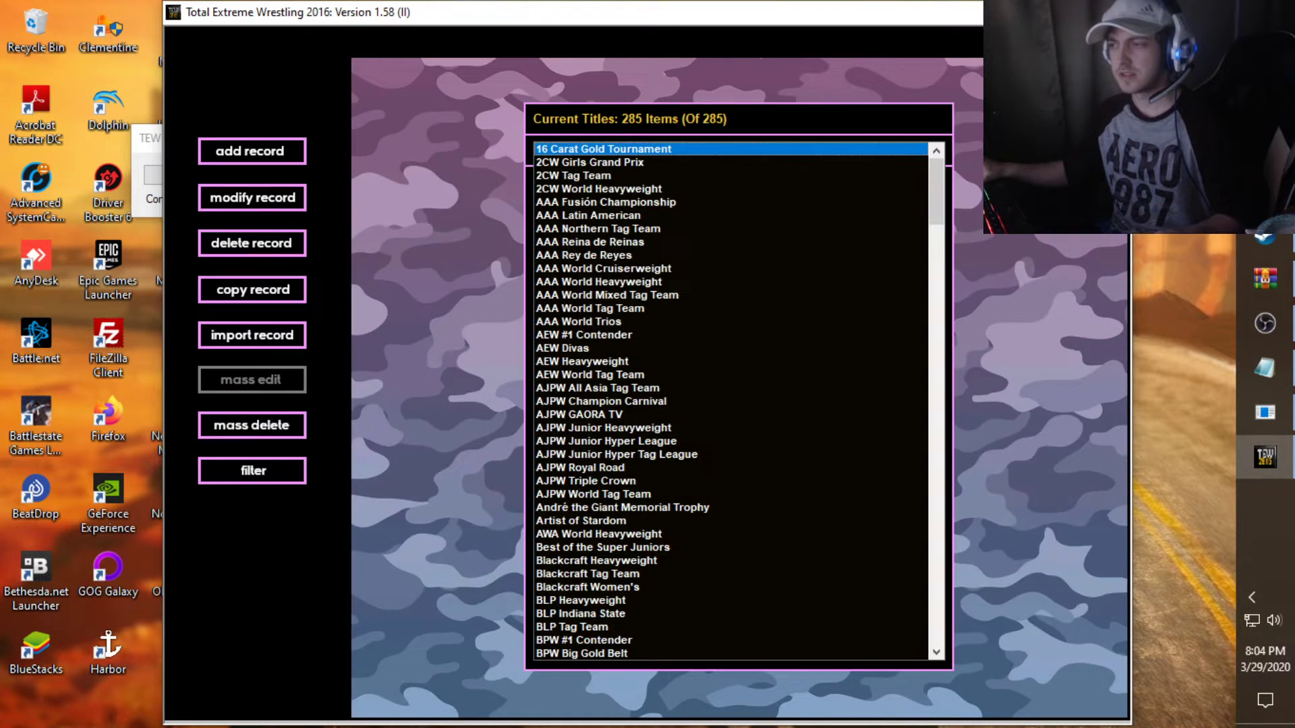
click(730, 534)
text(he)
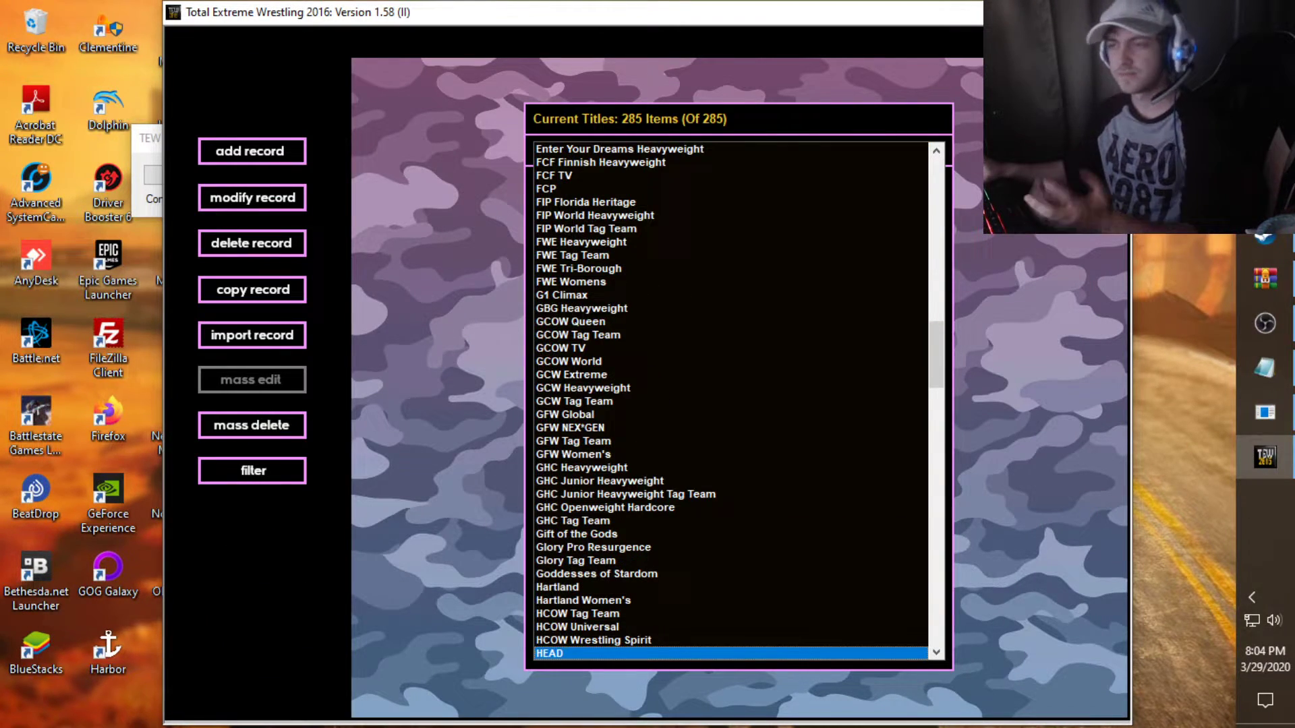
click(582, 388)
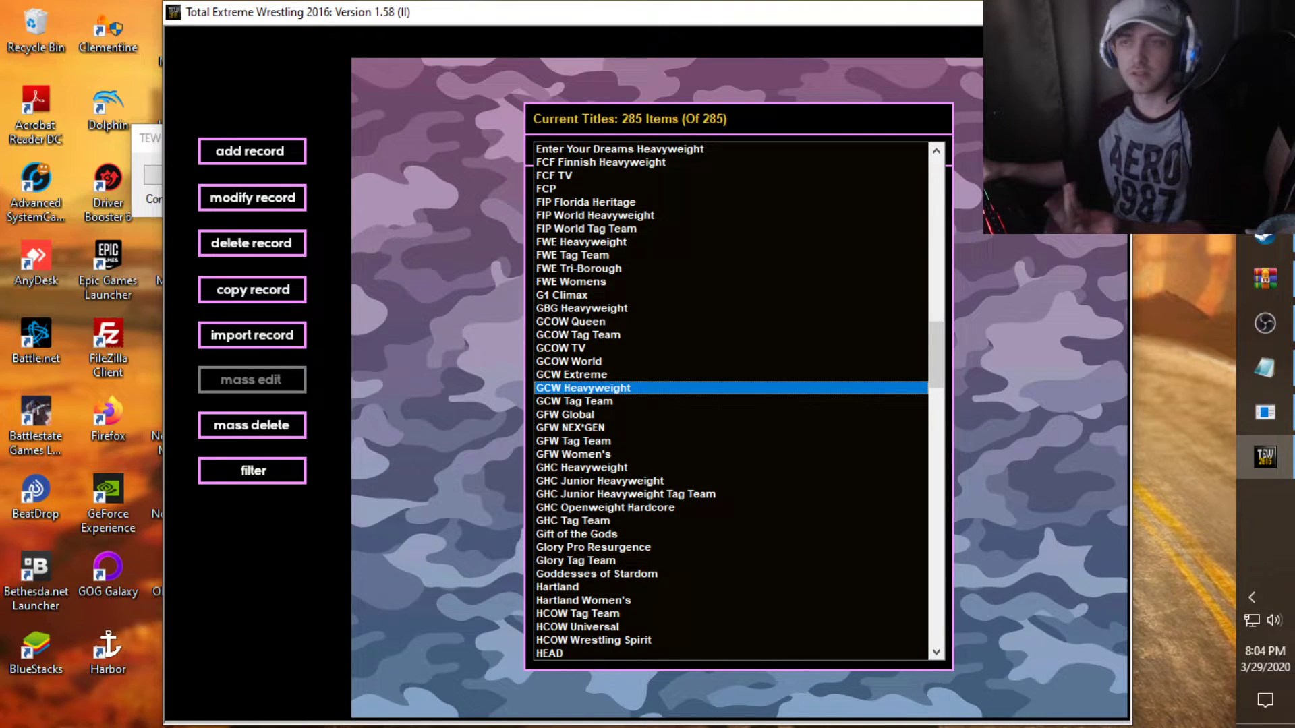
click(581, 467)
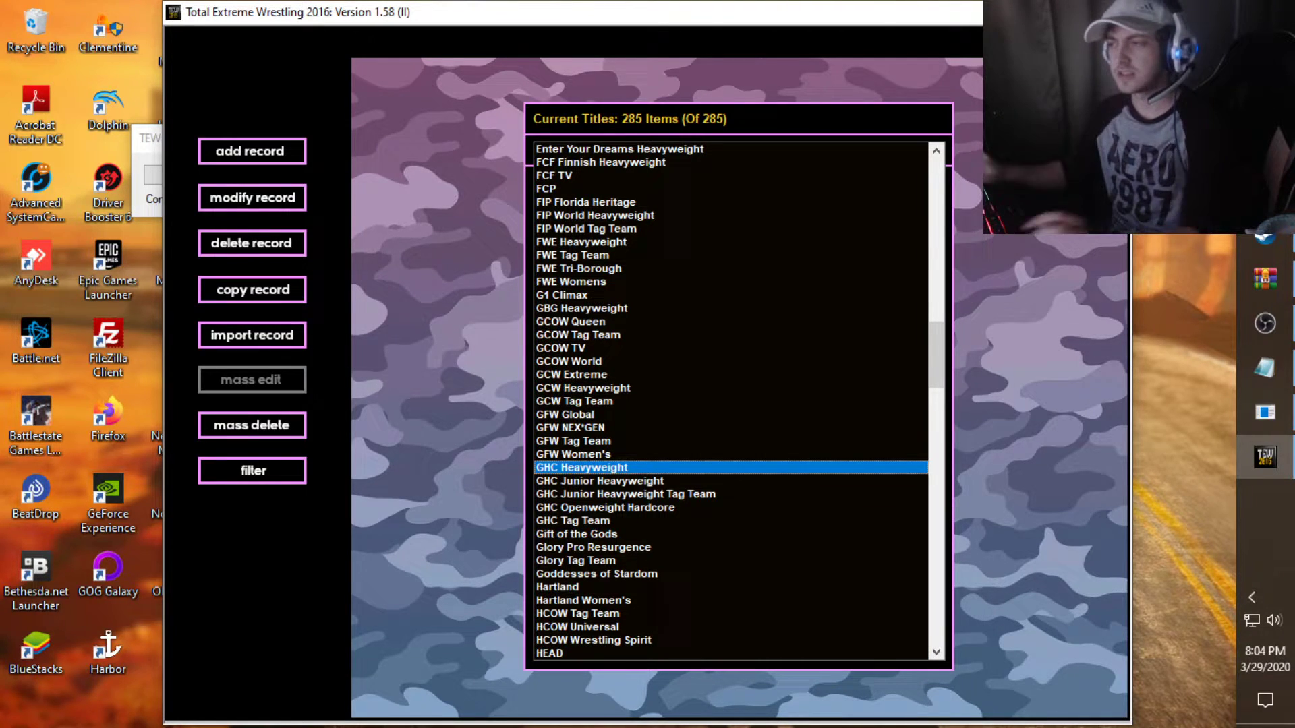
double_click(625, 494)
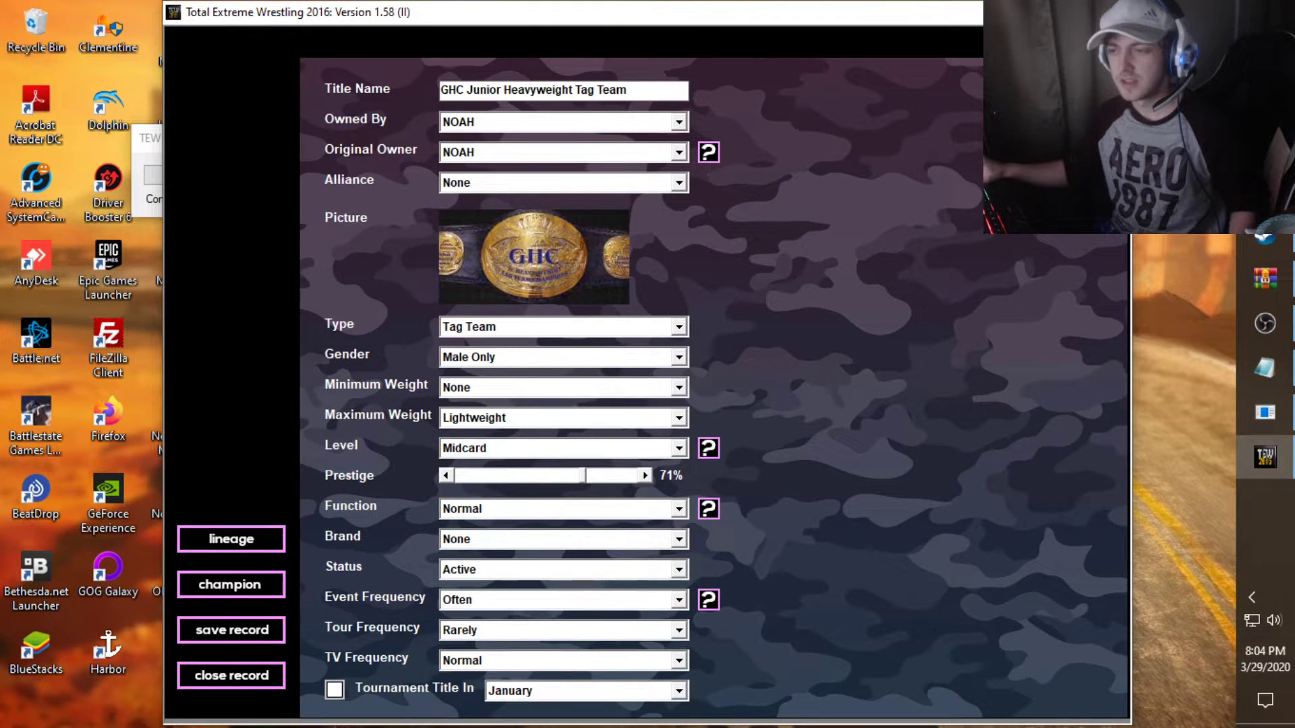
Set the first champion holder of the GHC Junior Heavyweight Tag Team title to Vacant and save the record
click(231, 584)
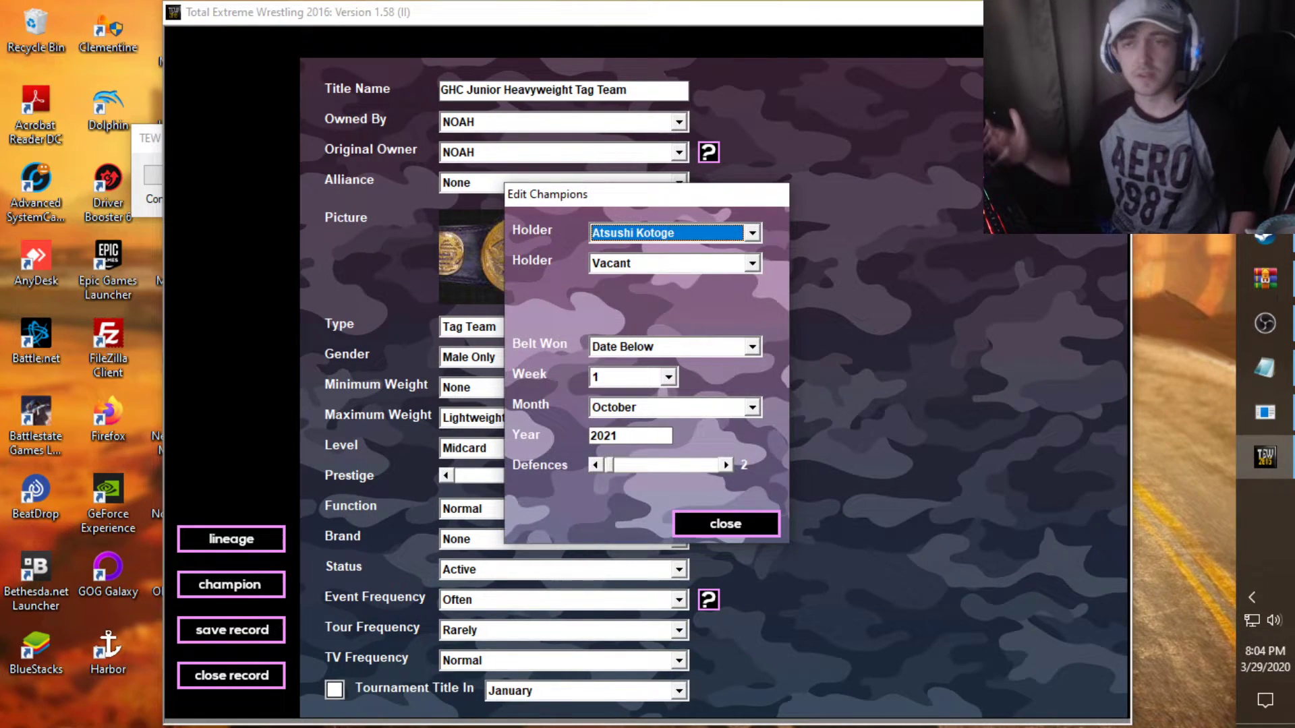
key(v)
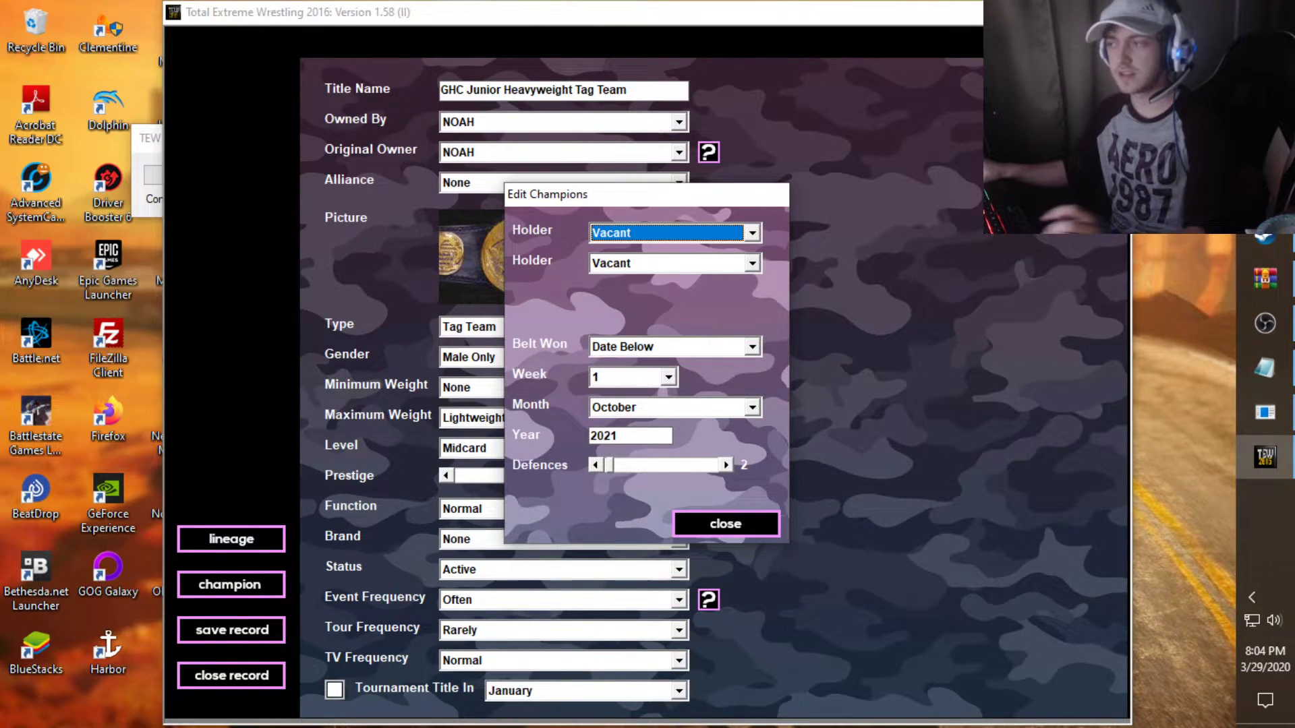
key(Return)
key(Return)
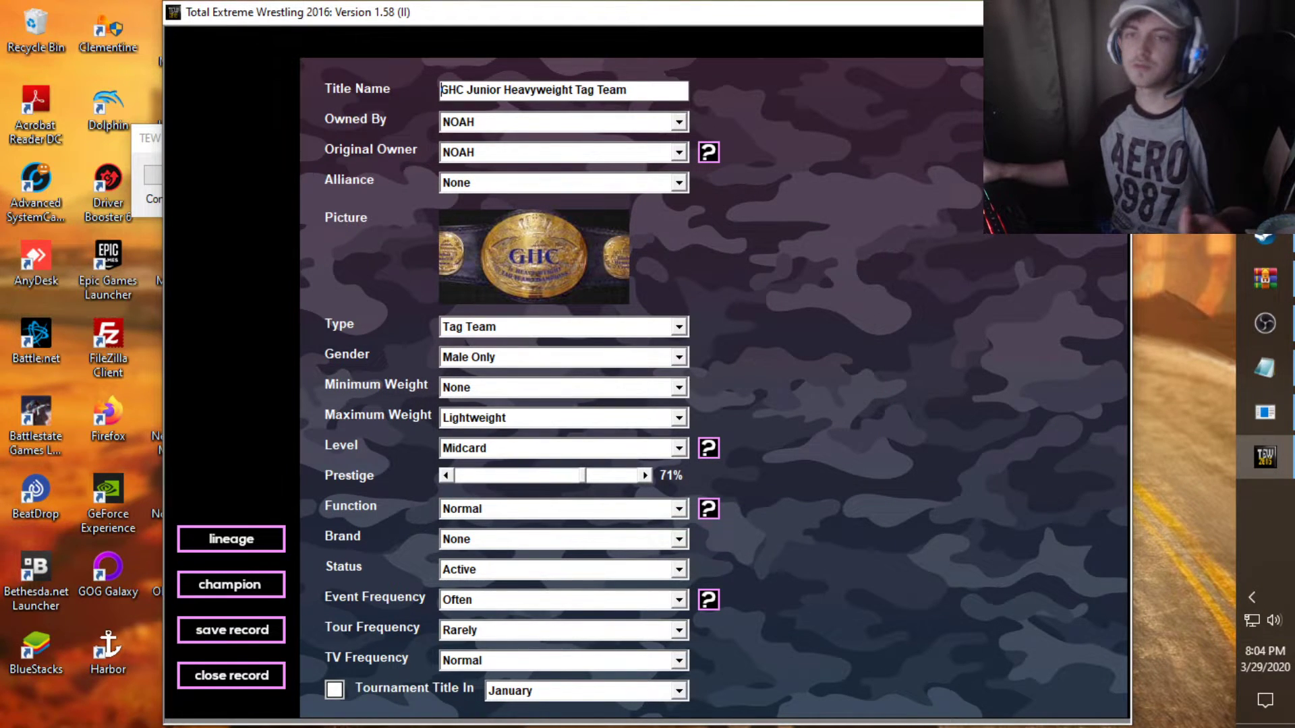
key(Return)
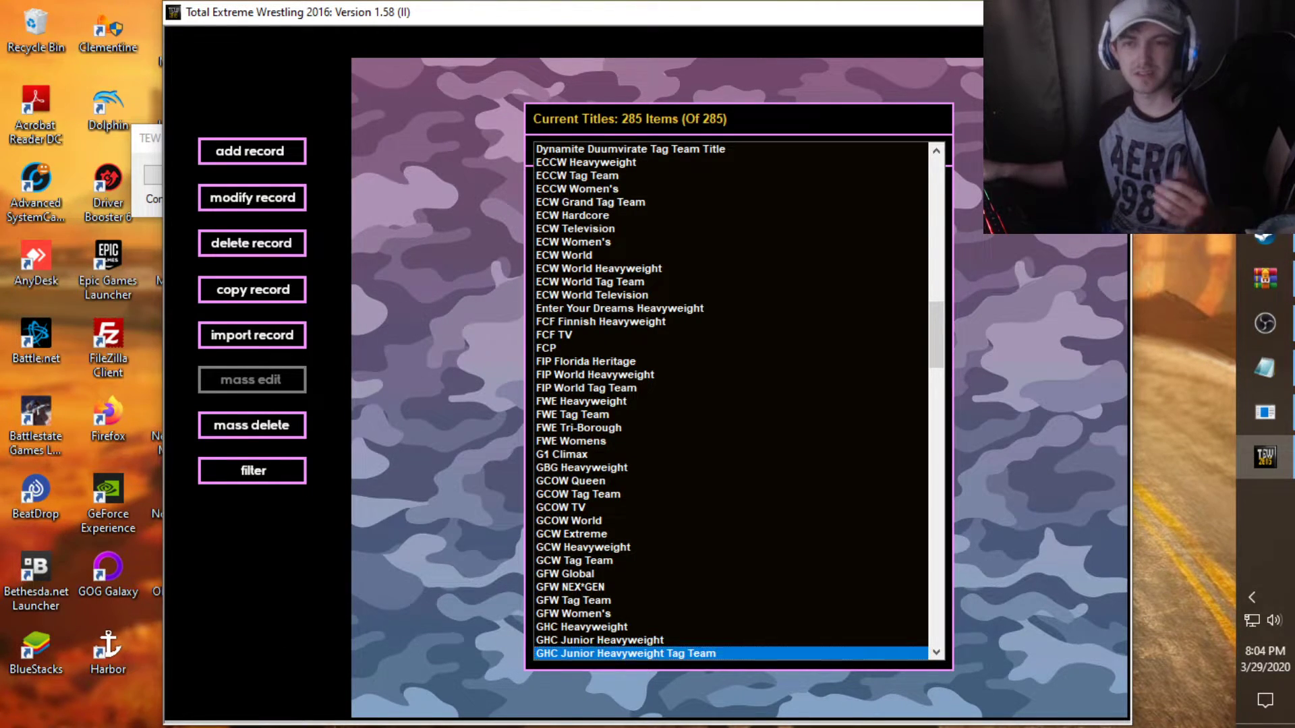
Leave the database editor and switch the active data set to convertedsave
key(Escape)
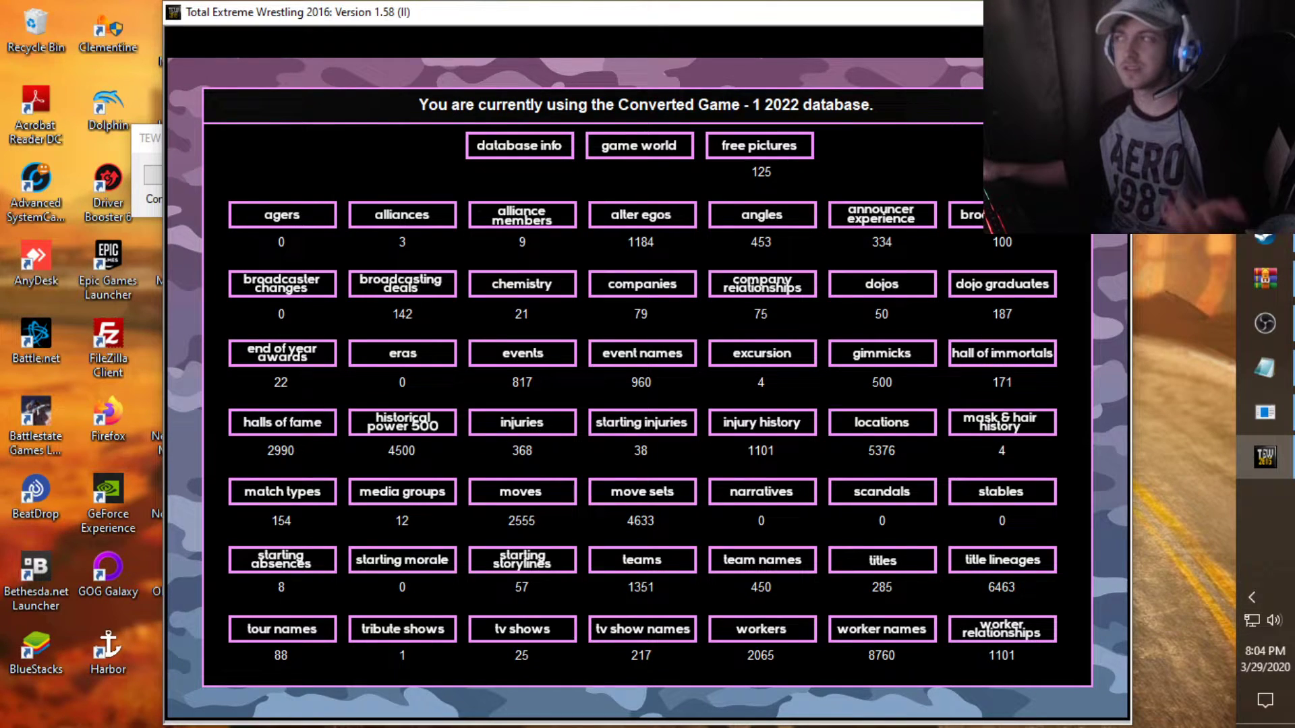
key(Escape)
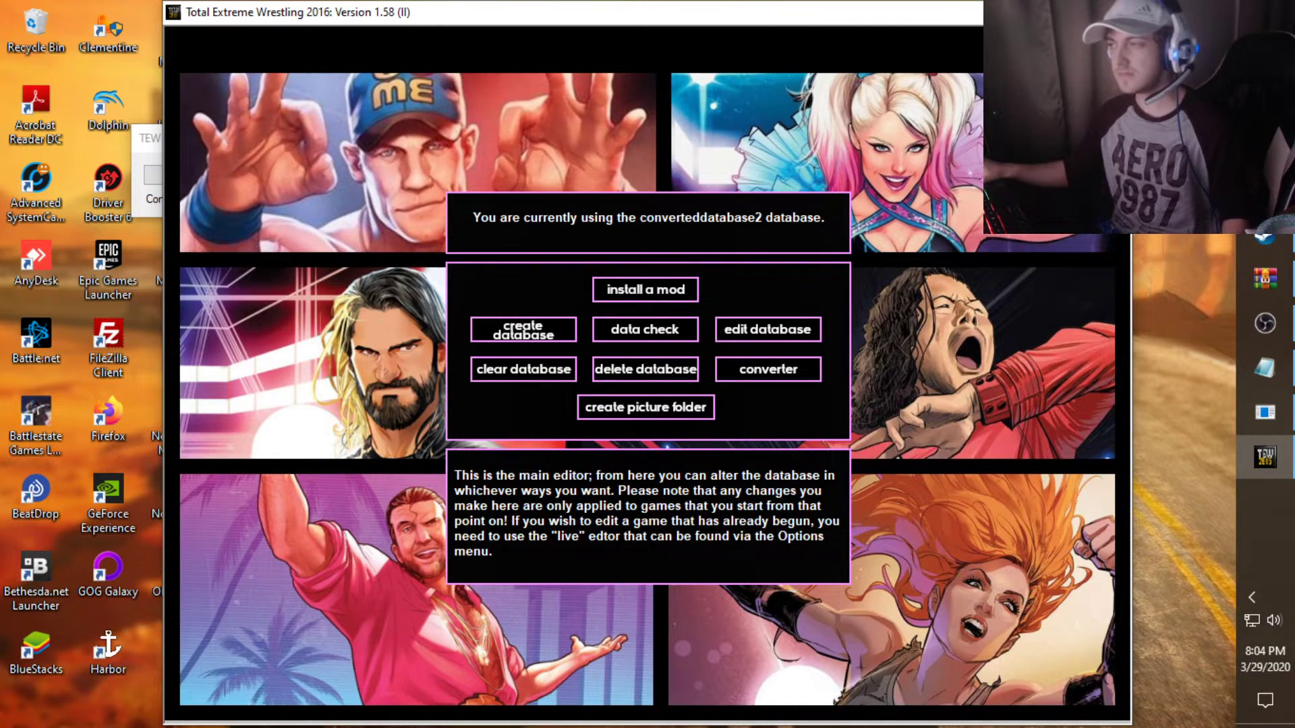
key(Escape)
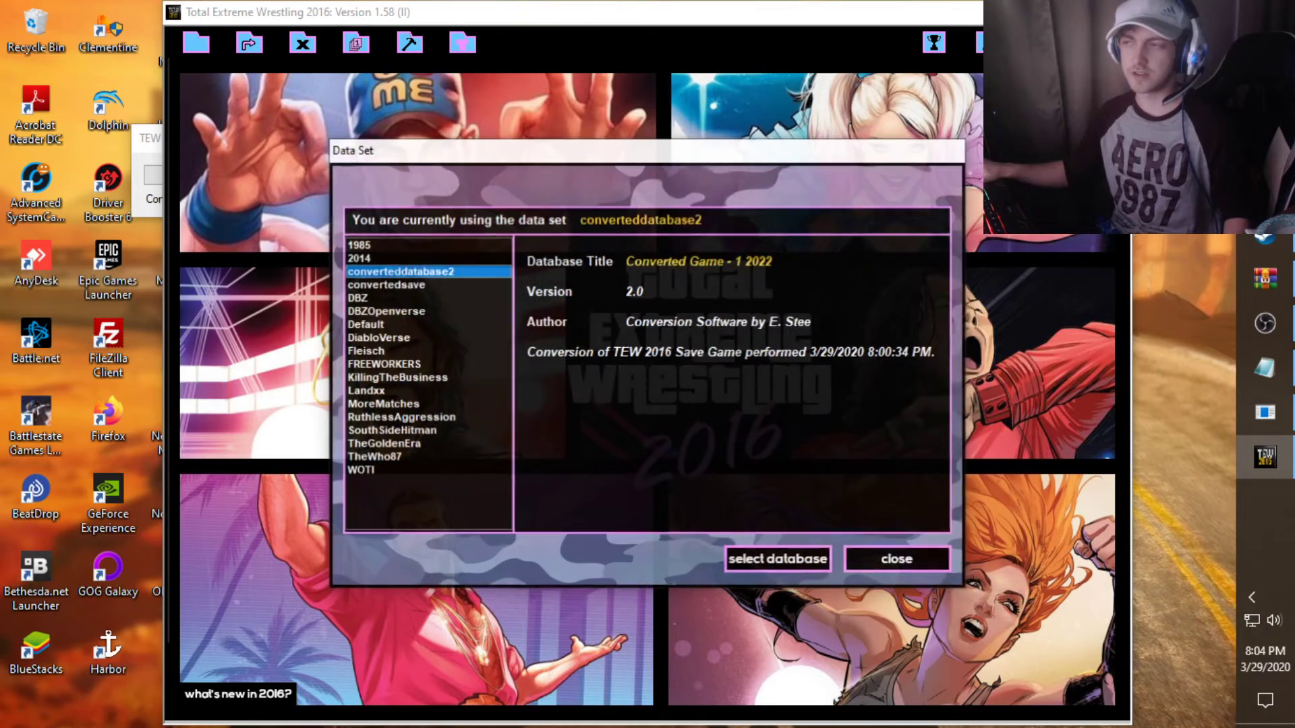
click(385, 284)
key(Return)
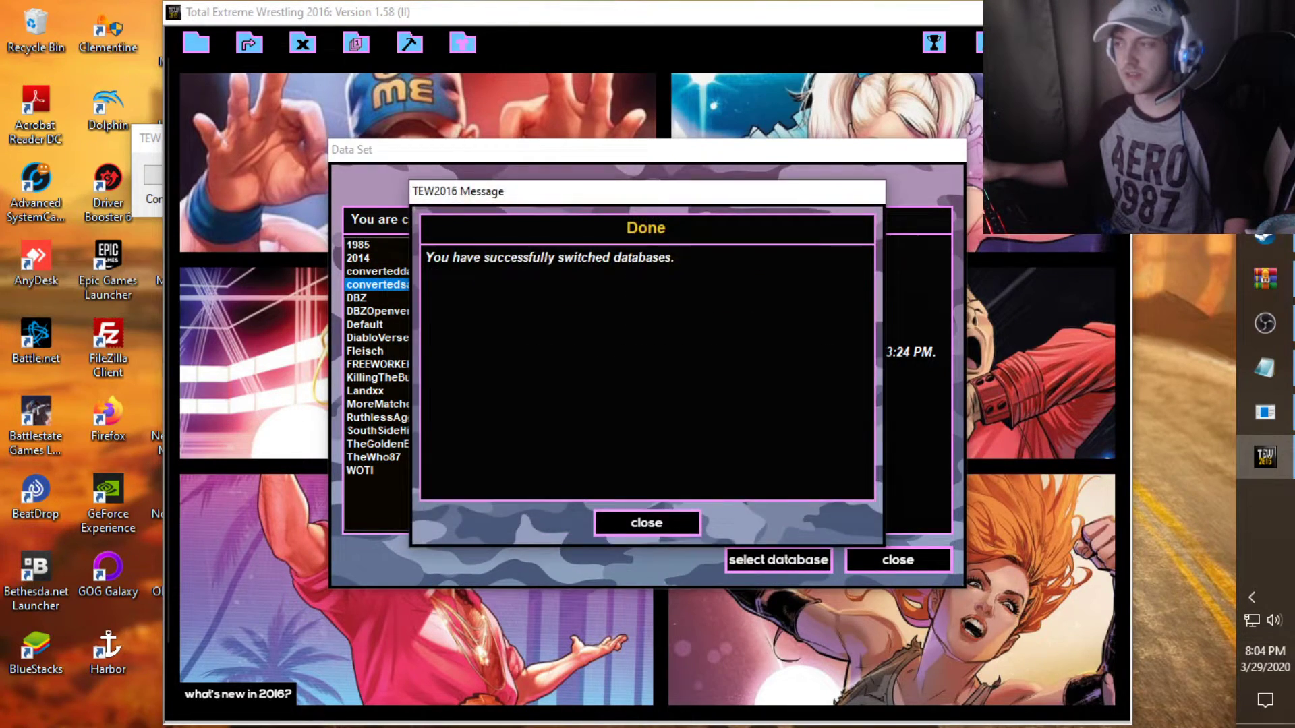
key(Return)
key(Escape)
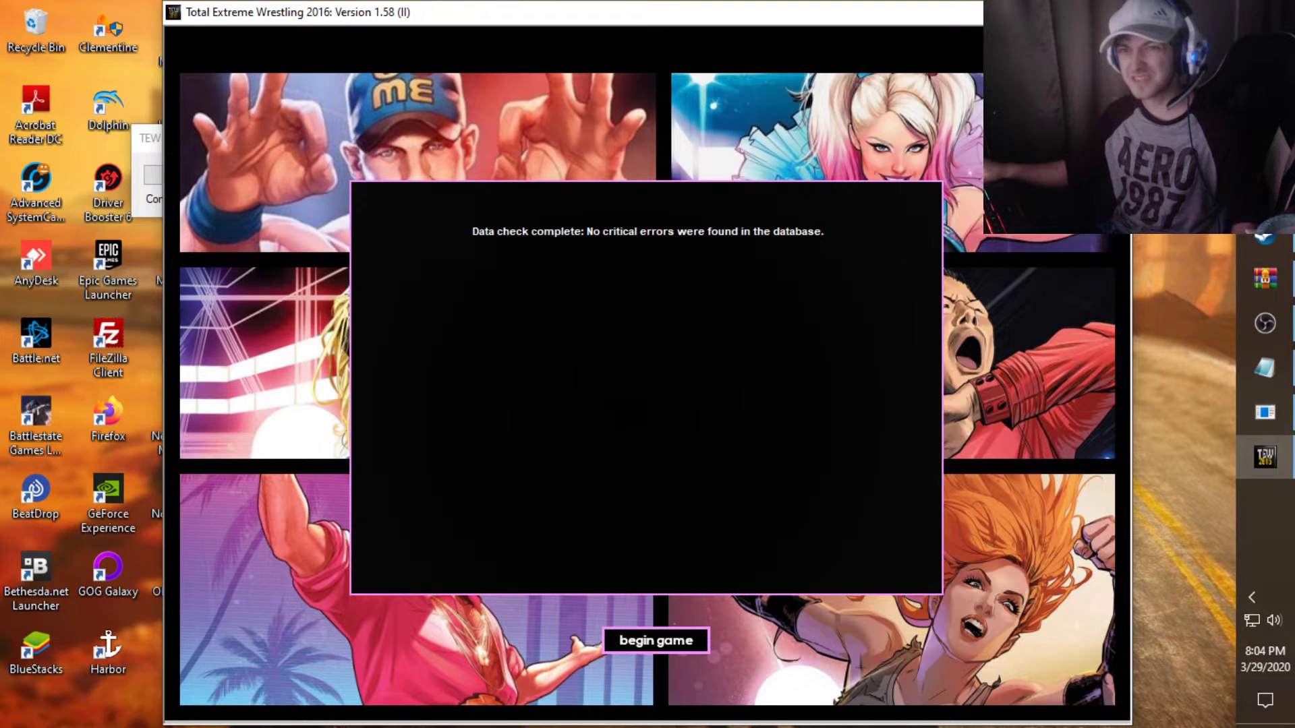
Start a new game named AWE from the convertedsave database and initialize it as a 1 Player Game
key(Return)
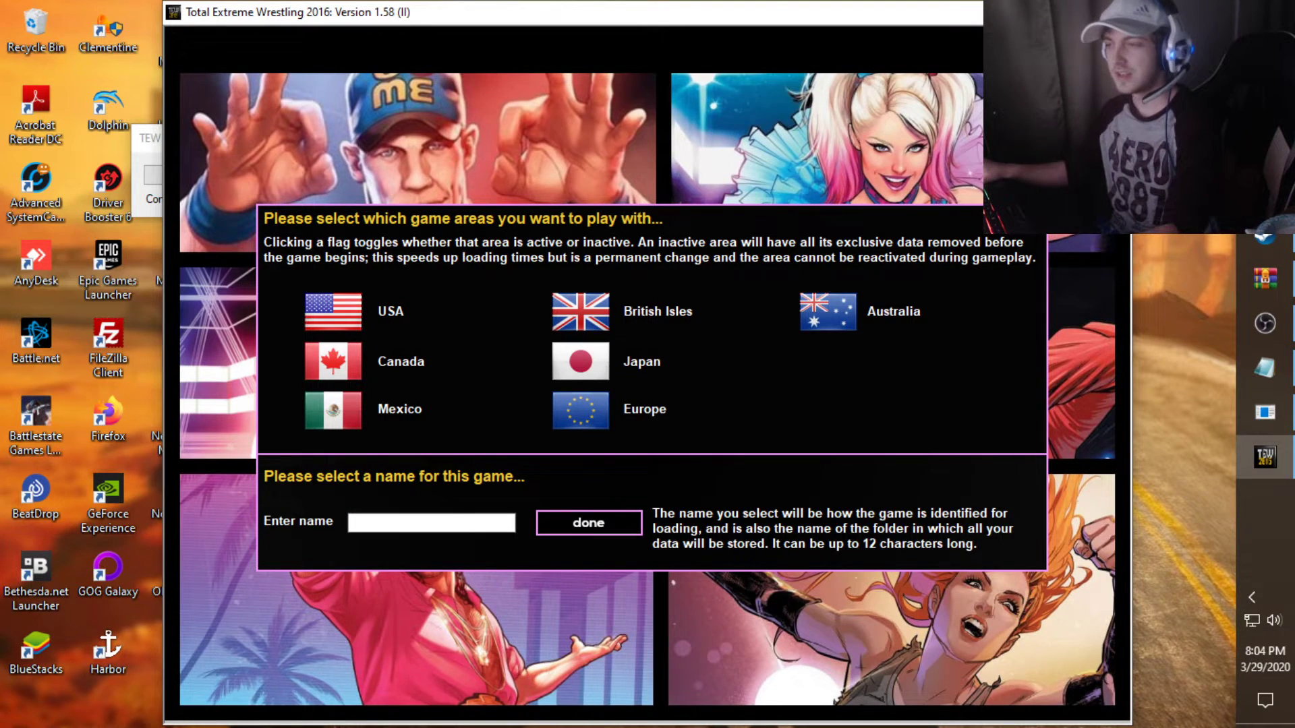
text(AWE)
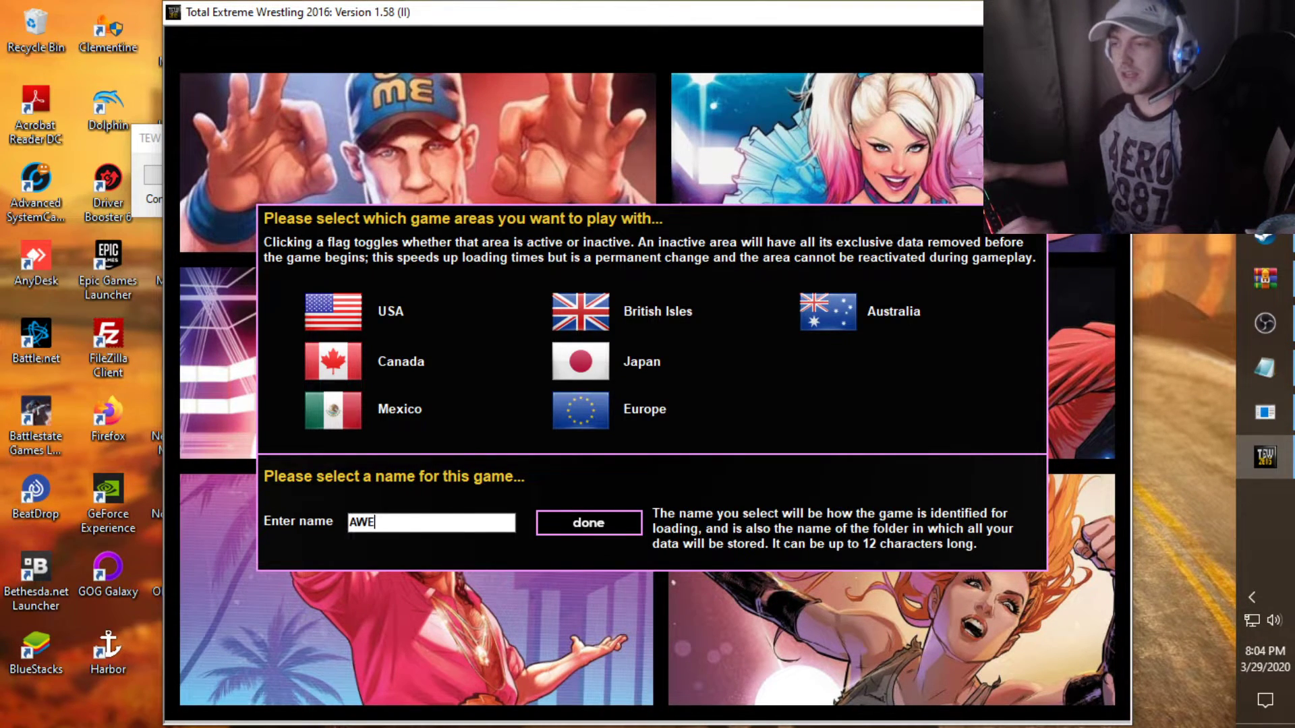
key(Return)
key(Escape)
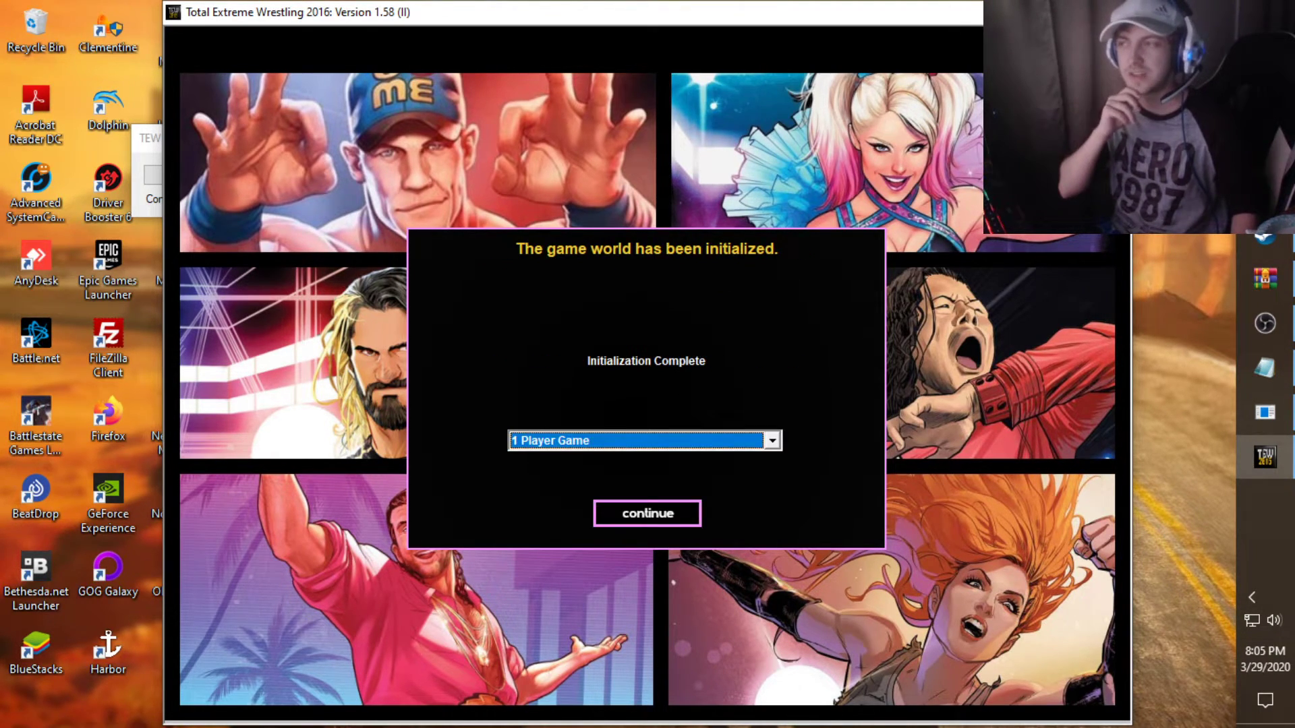
key(Return)
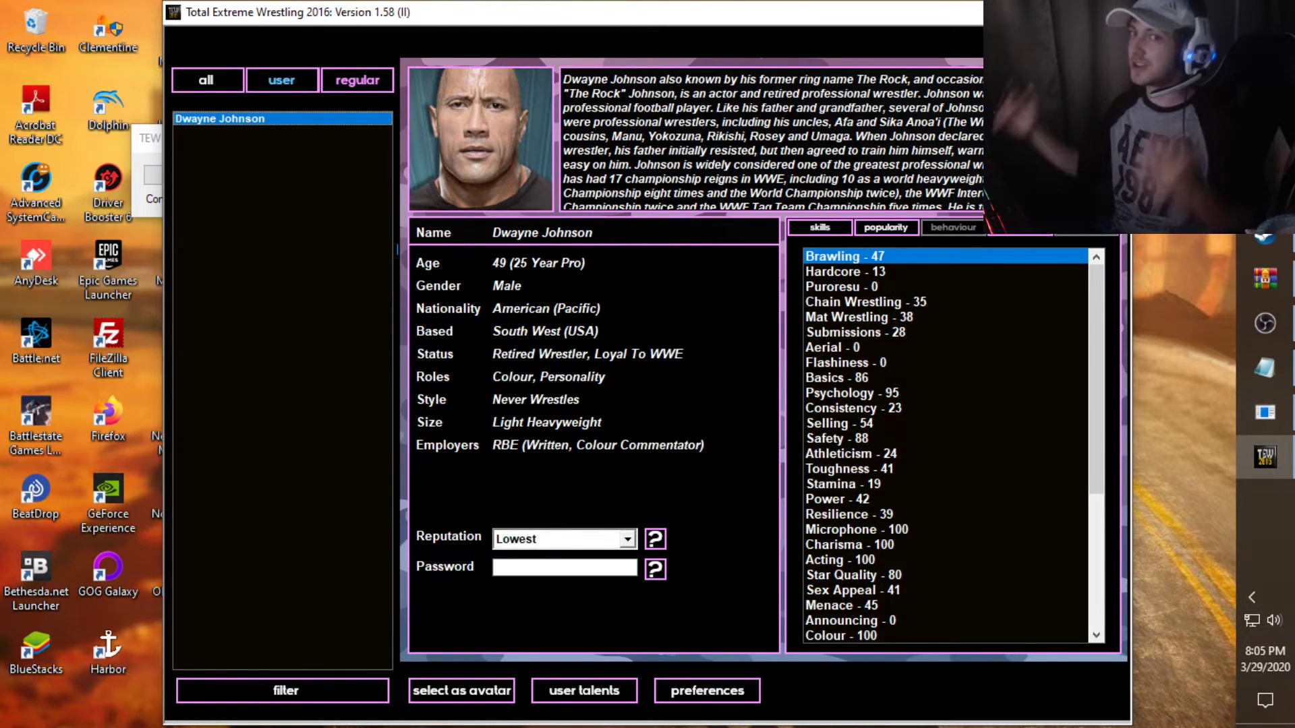
Find Mark Andrews among the regular workers available as the player's avatar
click(357, 80)
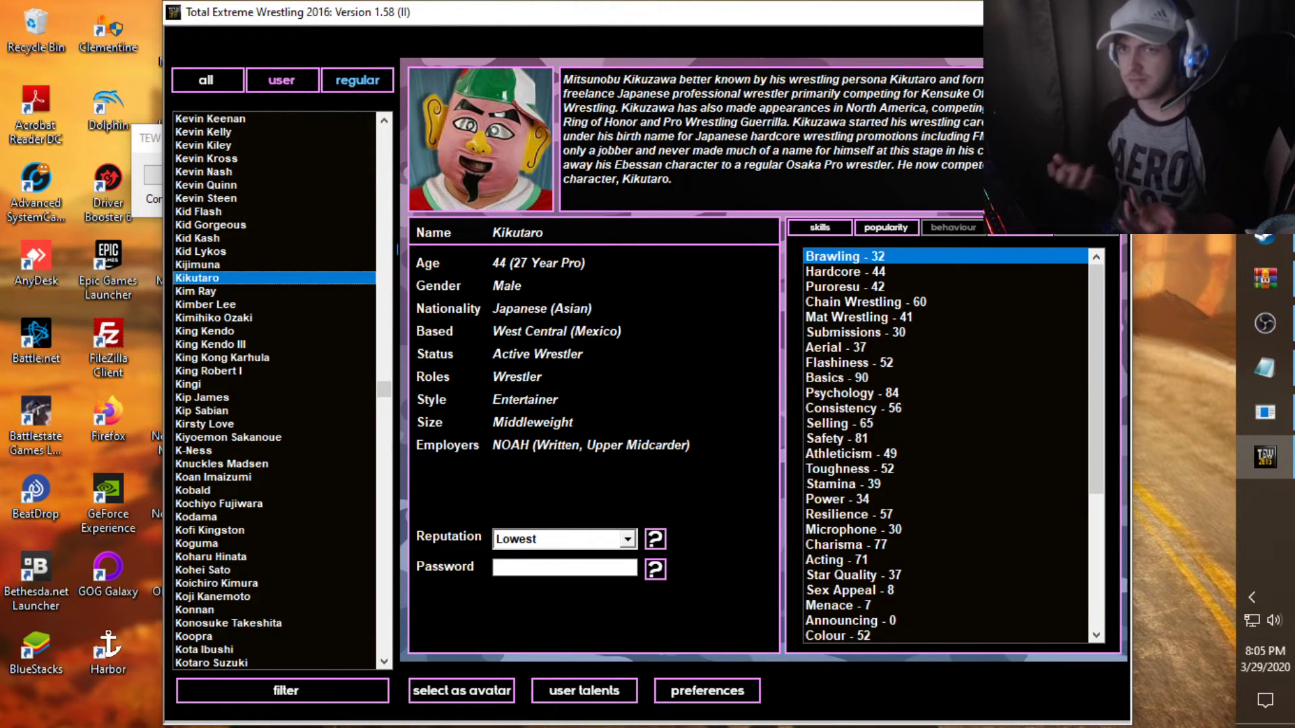
text(mark an)
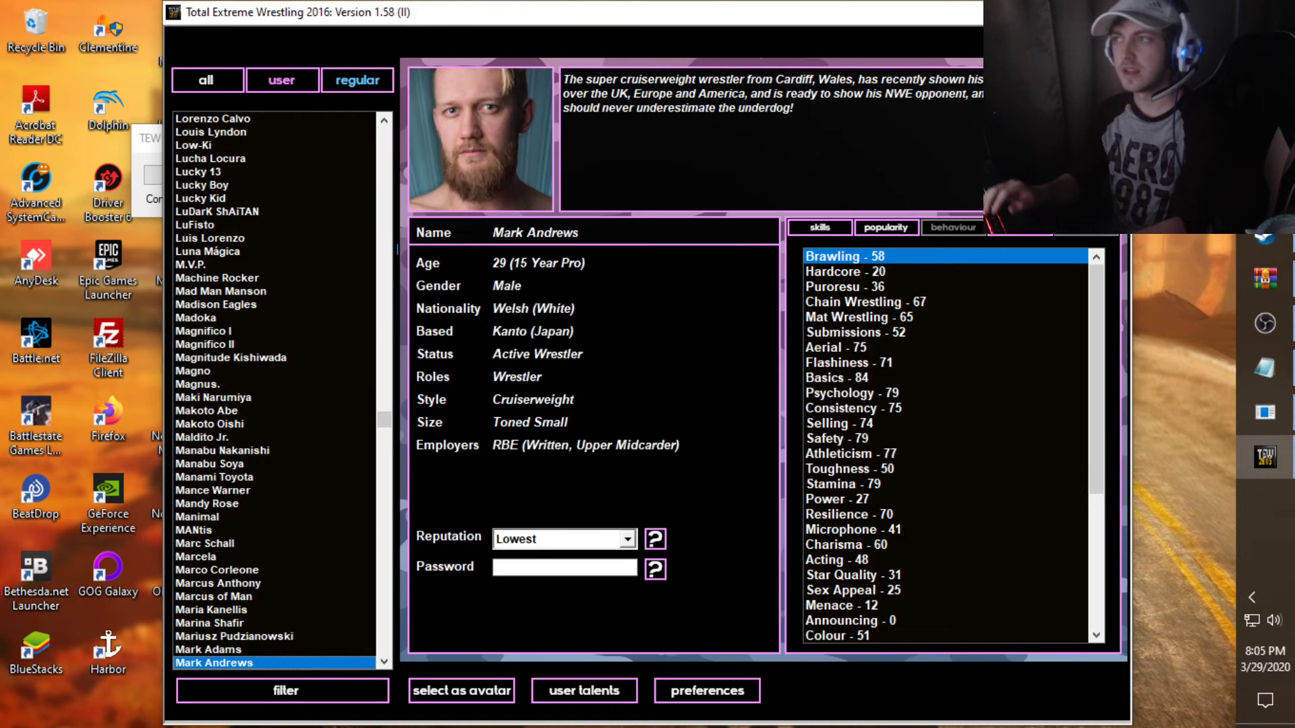